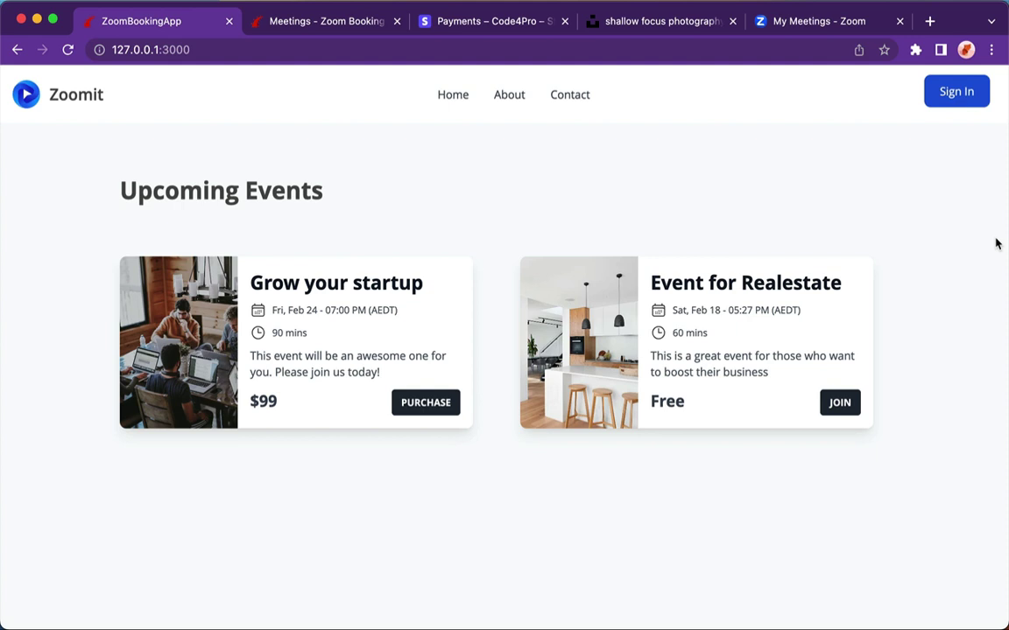
# - Sign in to Zoomit with the saved account e-mail and the account password
pyautogui.click(945, 98)
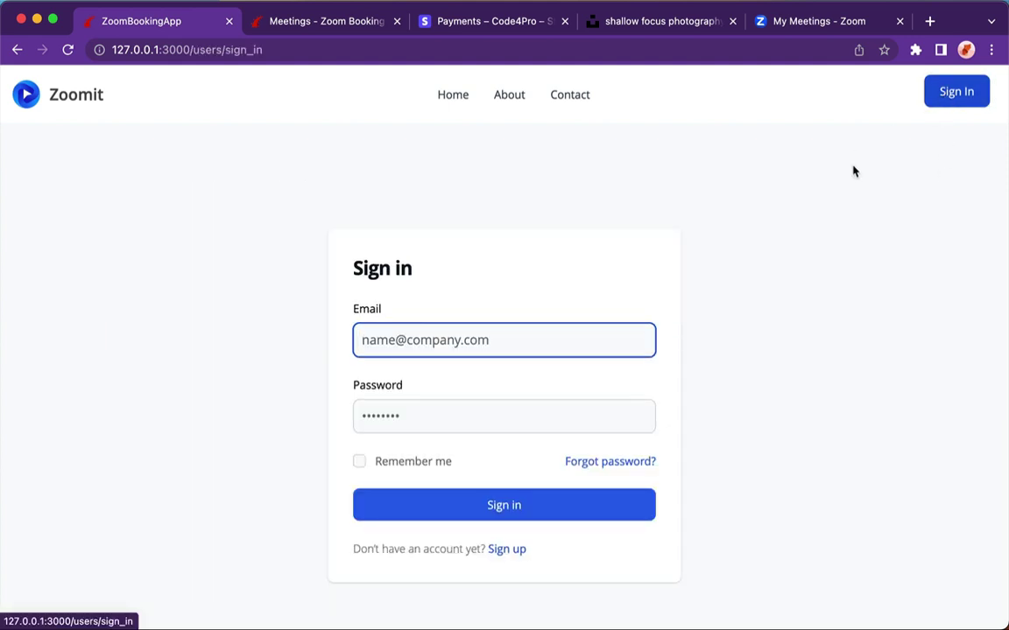
pyautogui.click(574, 385)
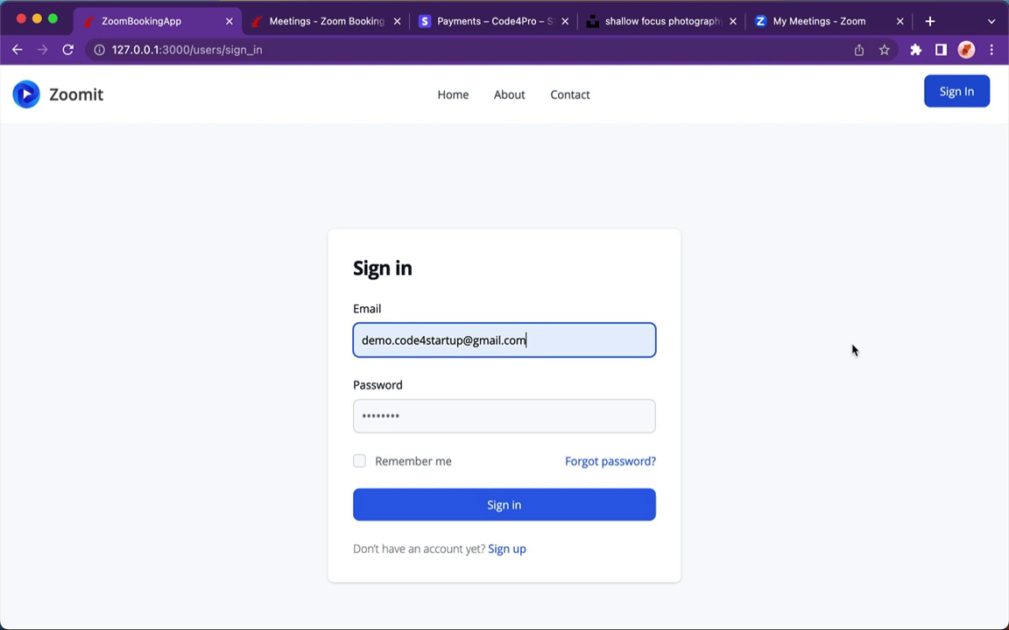
pyautogui.press('Tab')
pyautogui.write('••')
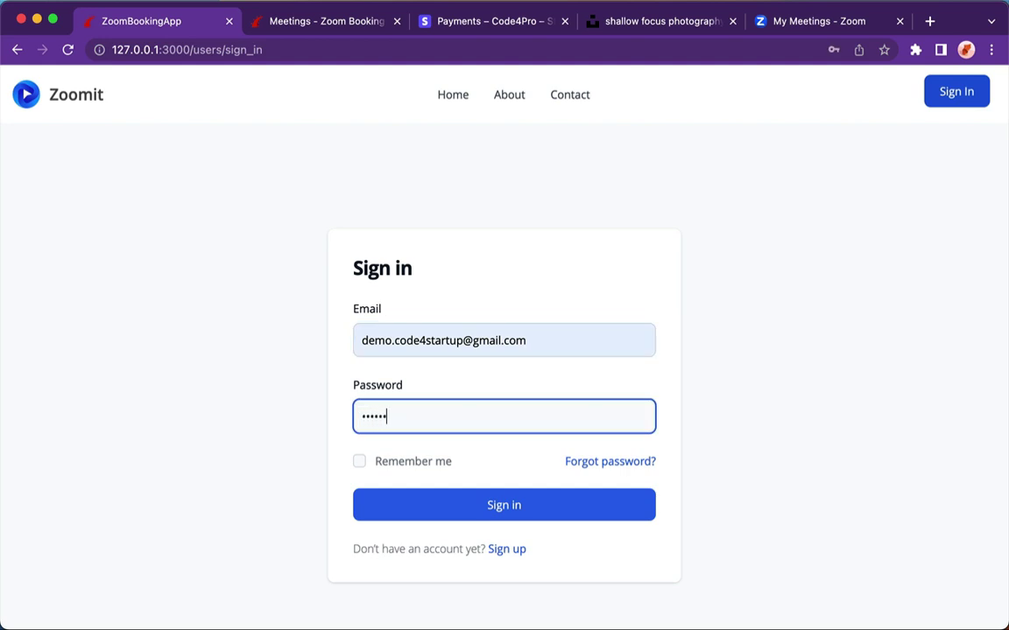
pyautogui.write('••••')
pyautogui.click(486, 501)
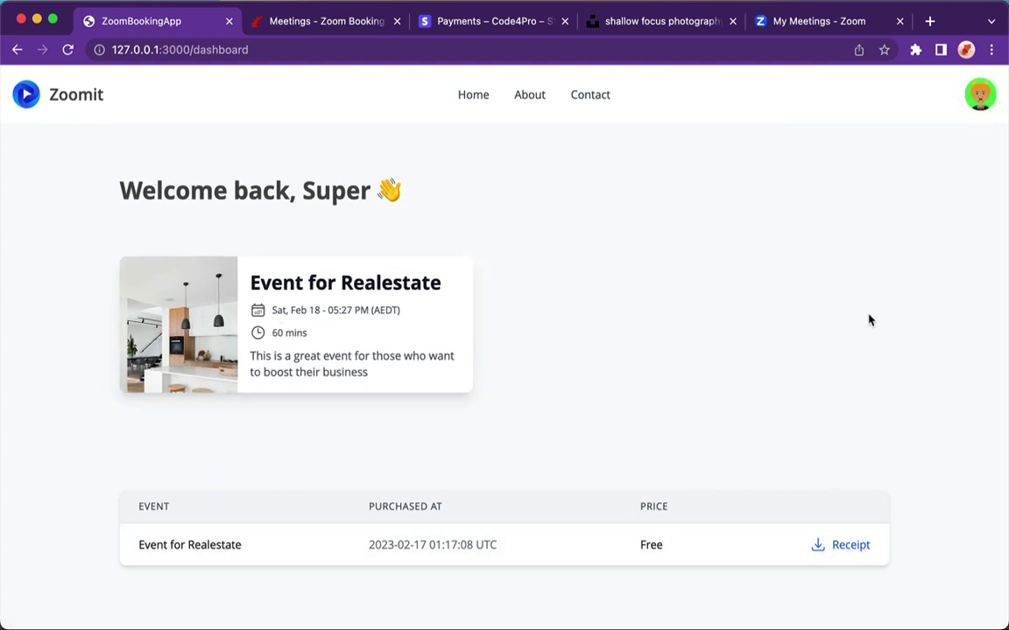
# - Narrow the Zoomit browser window to make room for Gmail
pyautogui.moveTo(1006, 286); pyautogui.dragTo(811, 289)
# - In a widened Gmail window, open the Event for Realestate welcome email and mark it safe
pyautogui.click(930, 300)
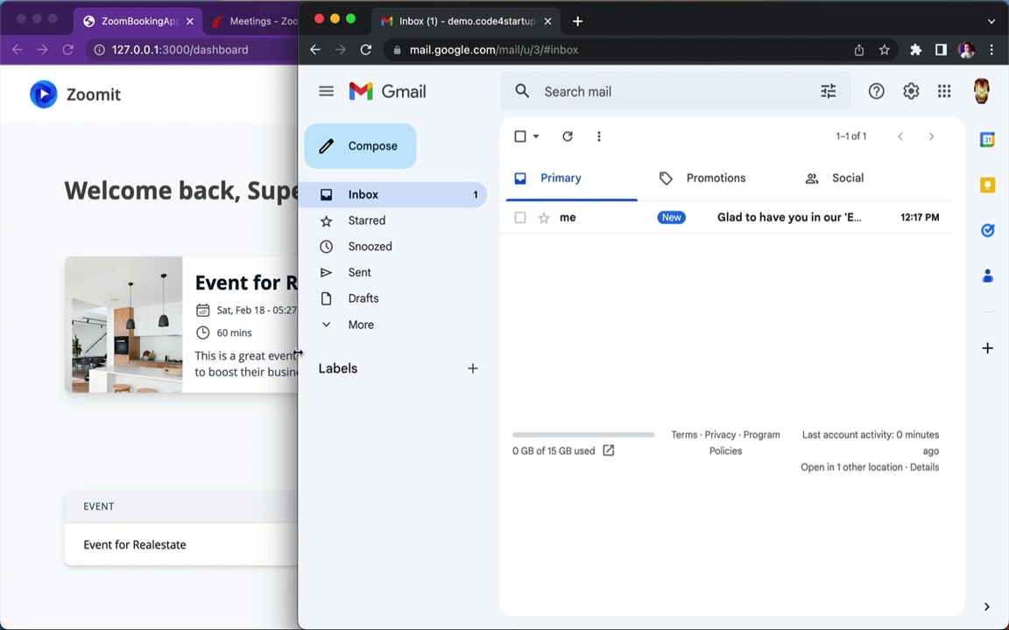
pyautogui.moveTo(298, 353); pyautogui.dragTo(2, 359)
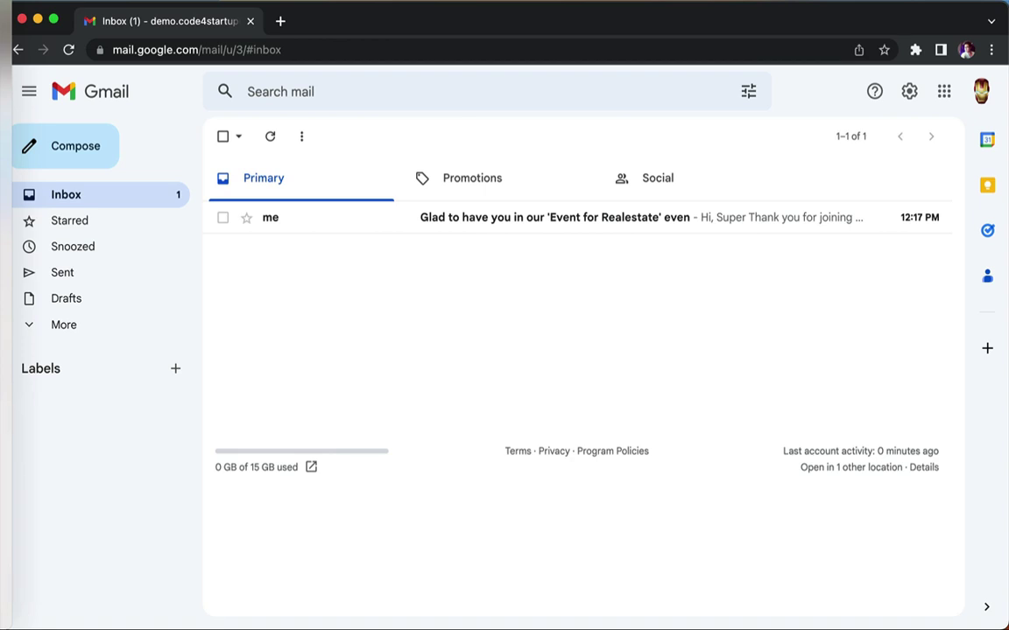
pyautogui.click(528, 219)
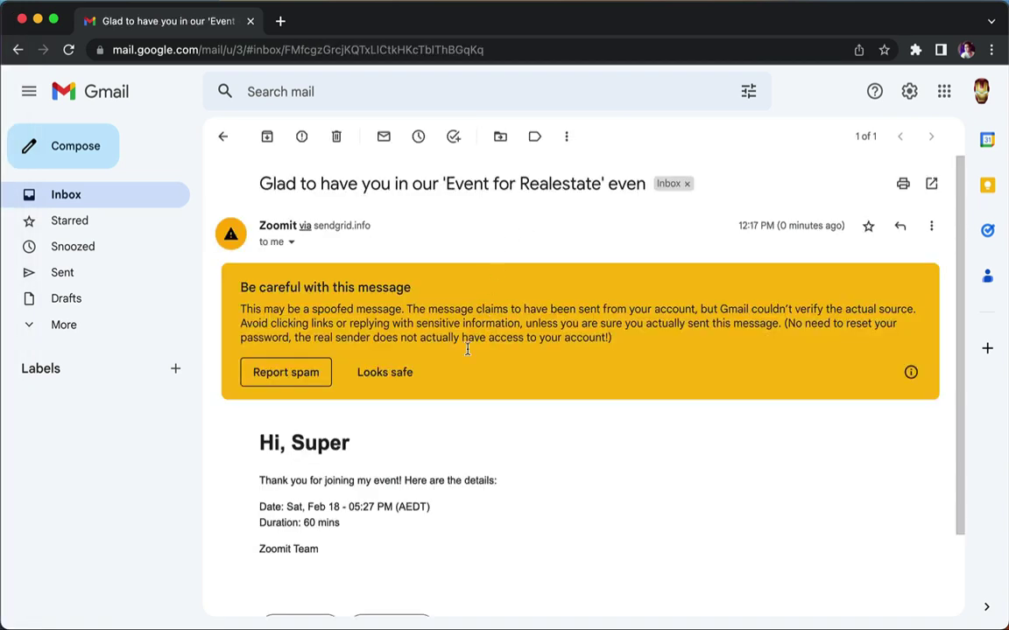
pyautogui.click(368, 372)
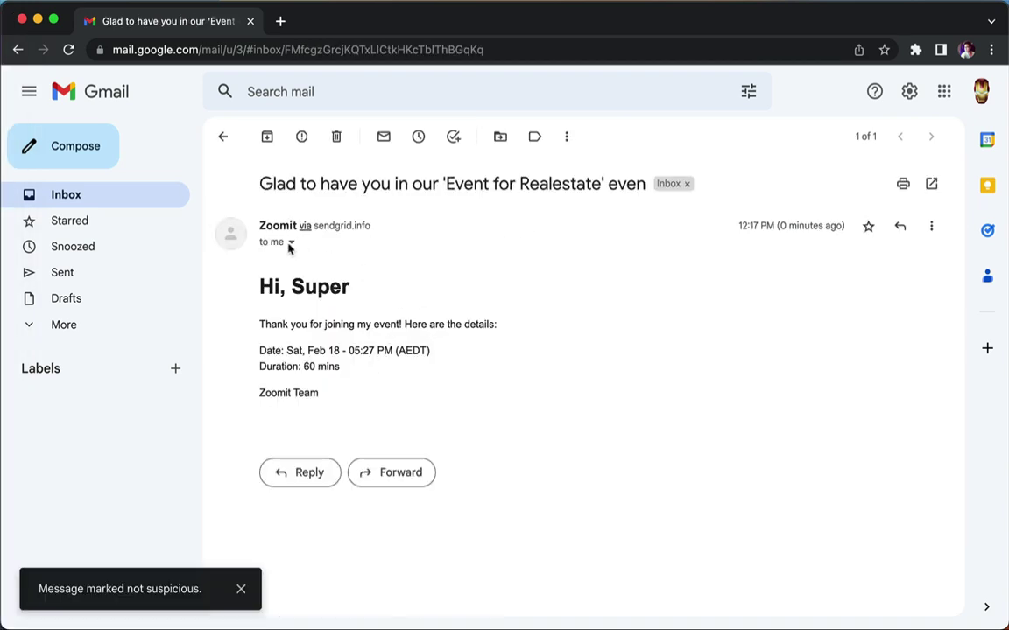
# - Check the email's sender and delivery details, then shrink the Gmail window back
pyautogui.moveTo(270, 230)
pyautogui.click(289, 242)
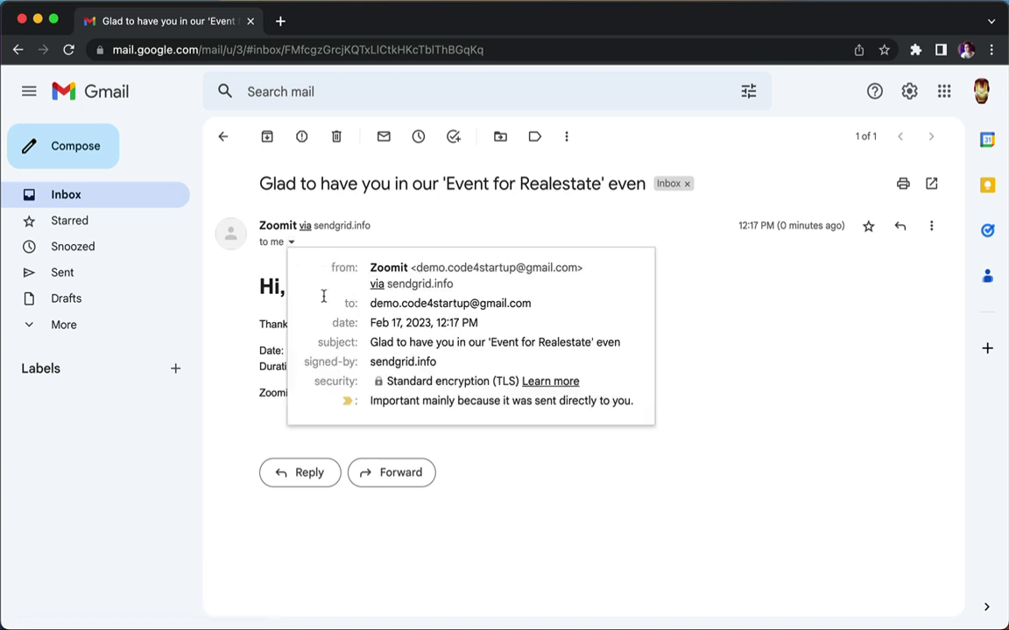
pyautogui.moveTo(3, 303); pyautogui.dragTo(175, 306)
# - In a full-width Zoomit window, go to Upcoming Events and purchase the $99 Grow your startup event
pyautogui.click(35, 313)
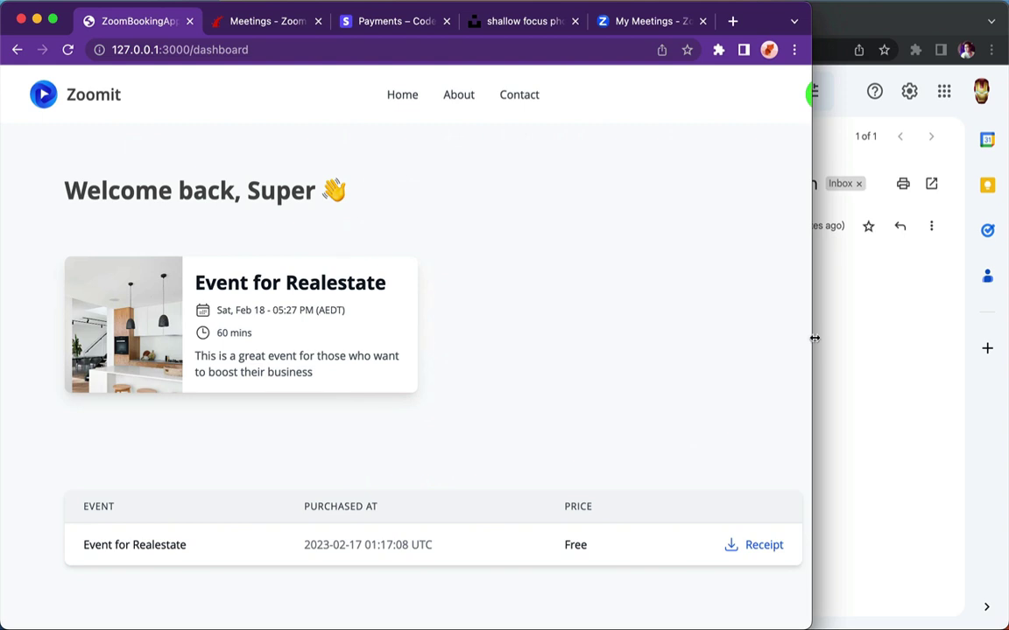
pyautogui.moveTo(815, 338); pyautogui.dragTo(1006, 370)
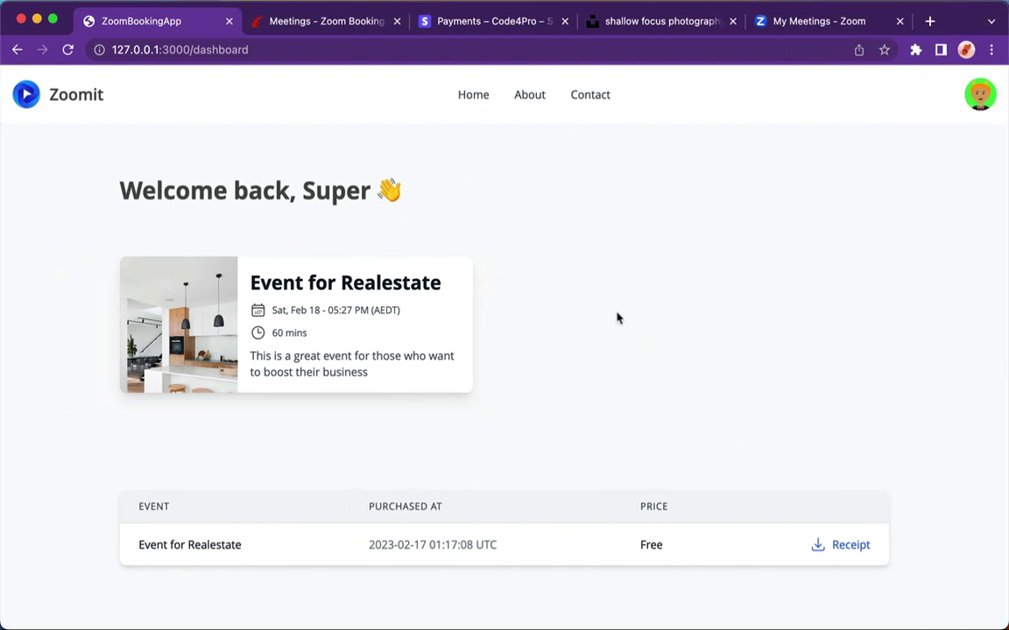
pyautogui.click(472, 94)
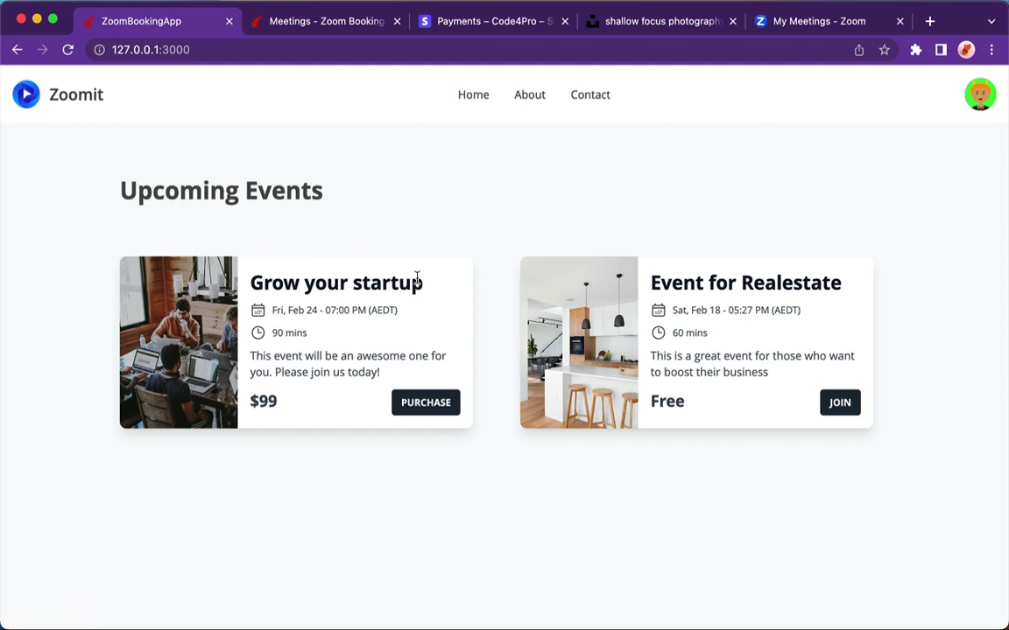
pyautogui.click(417, 410)
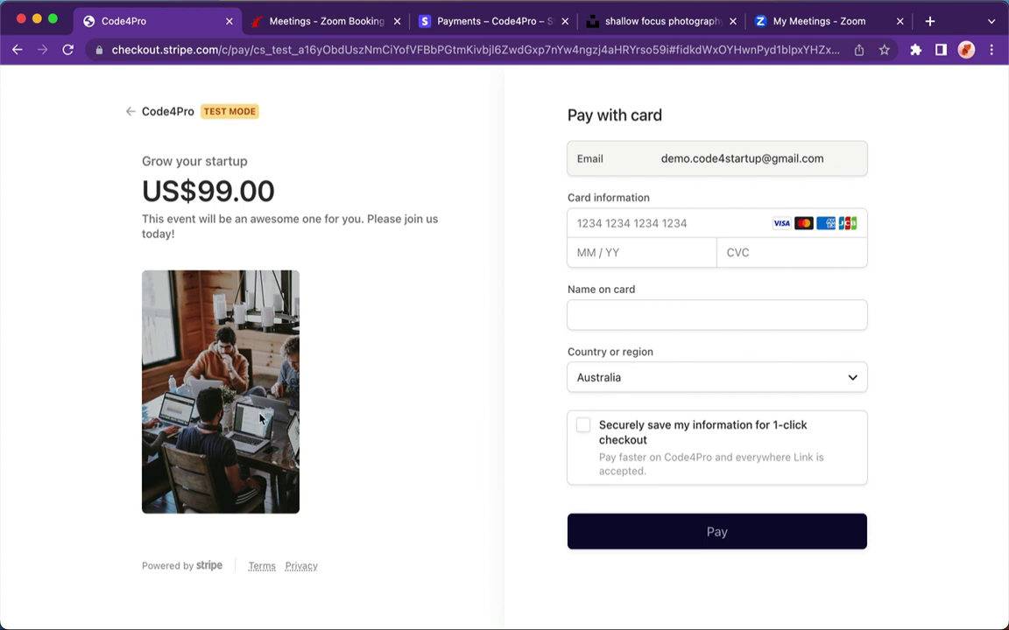
# - Highlight the Grow your startup title and description on the checkout page
pyautogui.moveTo(141, 161); pyautogui.dragTo(247, 173)
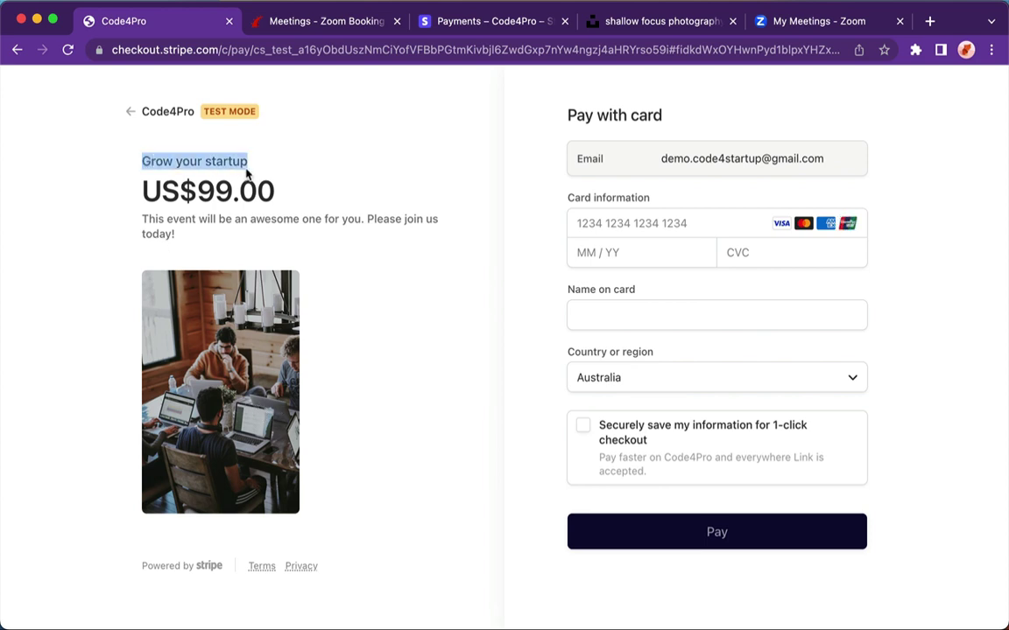
pyautogui.moveTo(139, 218); pyautogui.dragTo(187, 252)
pyautogui.click(339, 303)
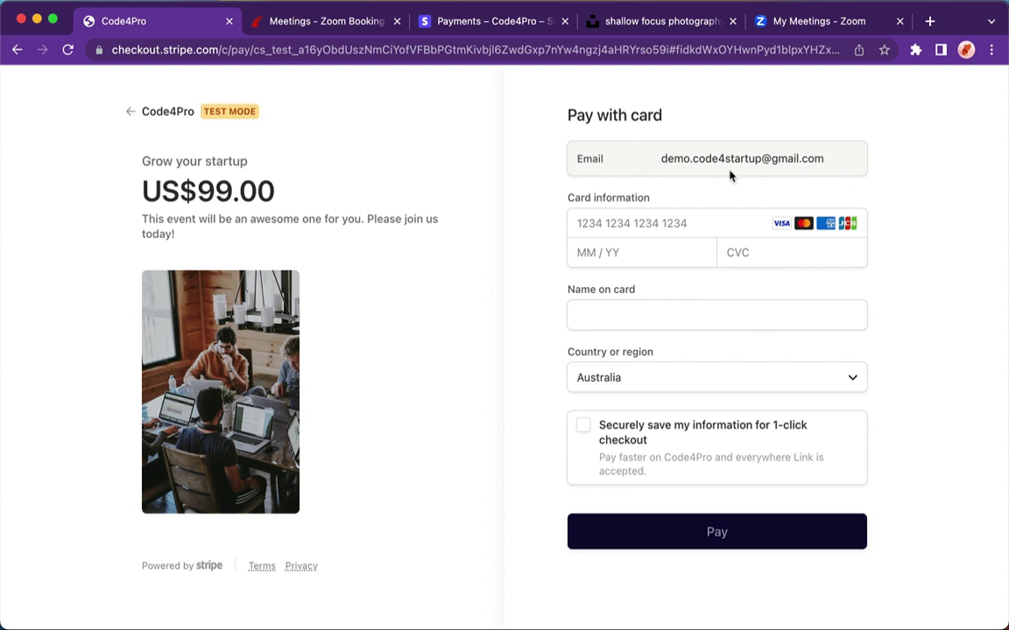
# - Pay US$99.00 with the 4242 test card, 12/23 expiry and saved cardholder name
pyautogui.click(634, 226)
pyautogui.write('4242 4242 42')
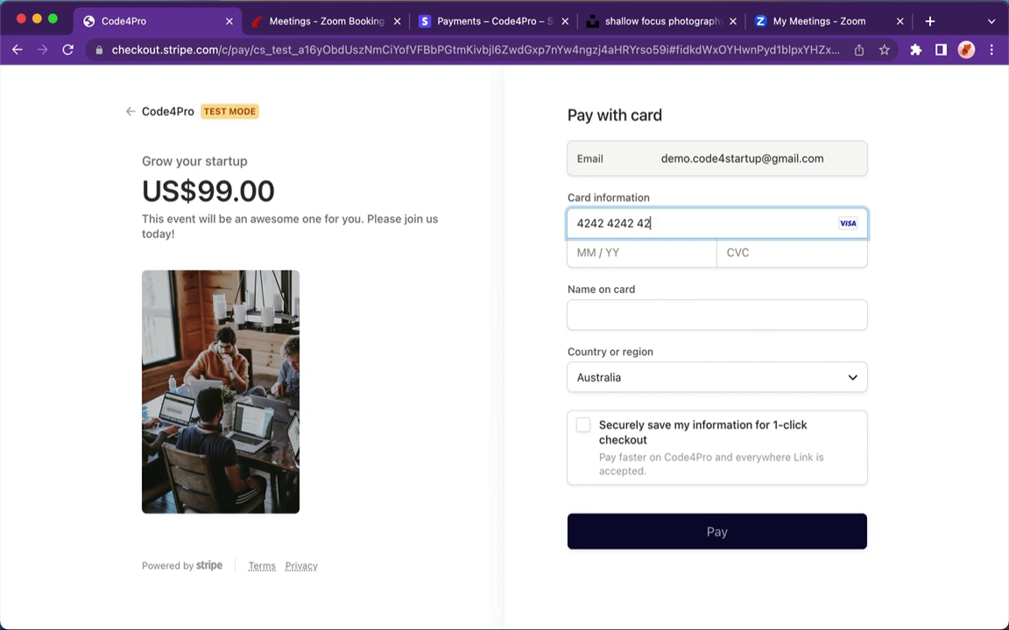
pyautogui.write('42 42421223')
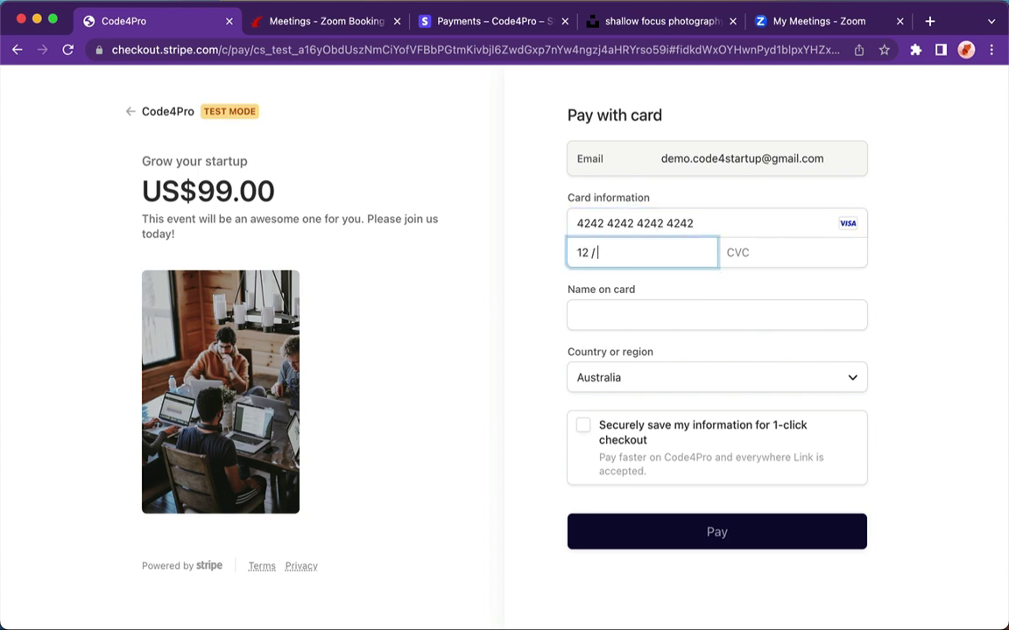
pyautogui.write('123')
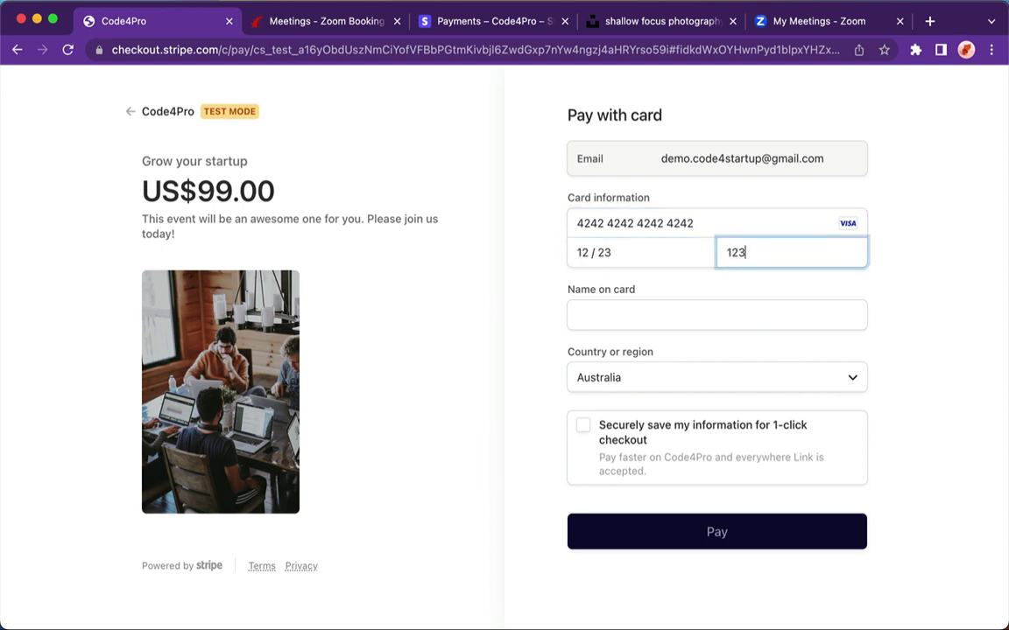
pyautogui.click(626, 317)
pyautogui.click(663, 355)
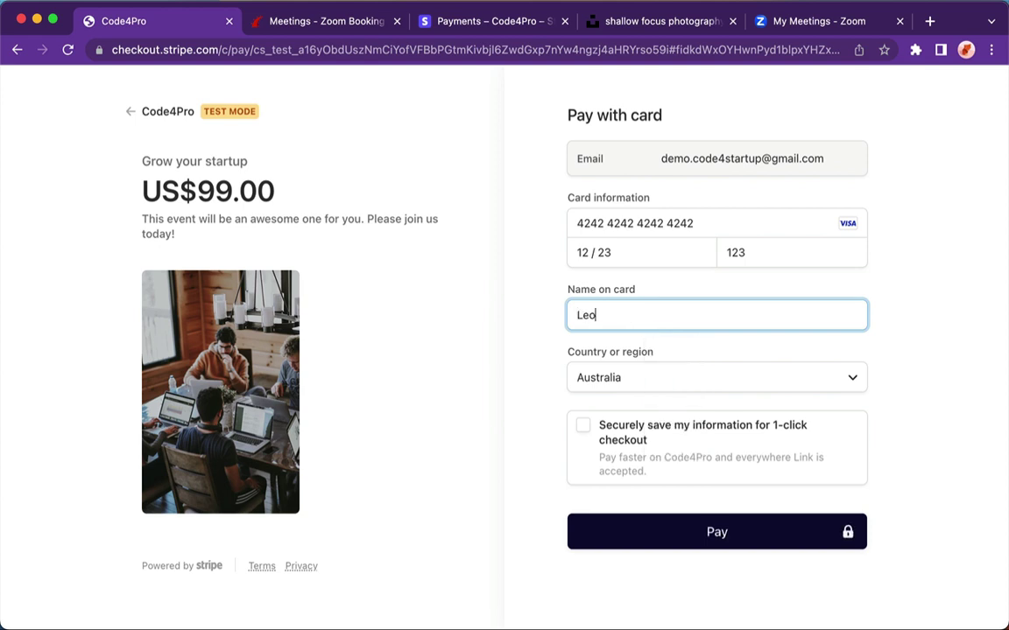
pyautogui.click(706, 531)
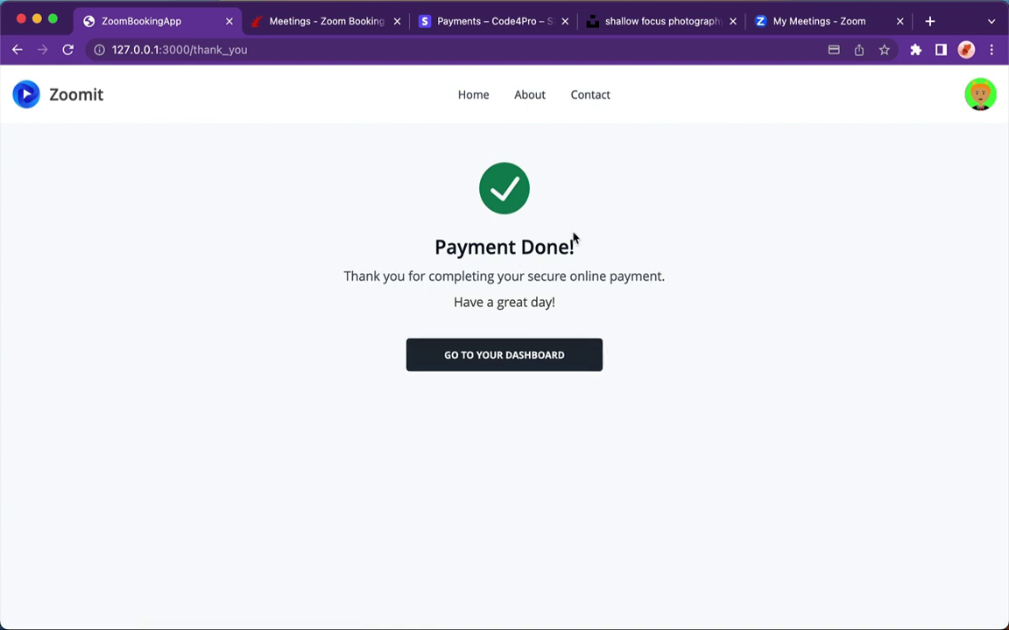
# - Open the dashboard and download the Grow your startup receipt as booking_14.pdf
pyautogui.click(526, 364)
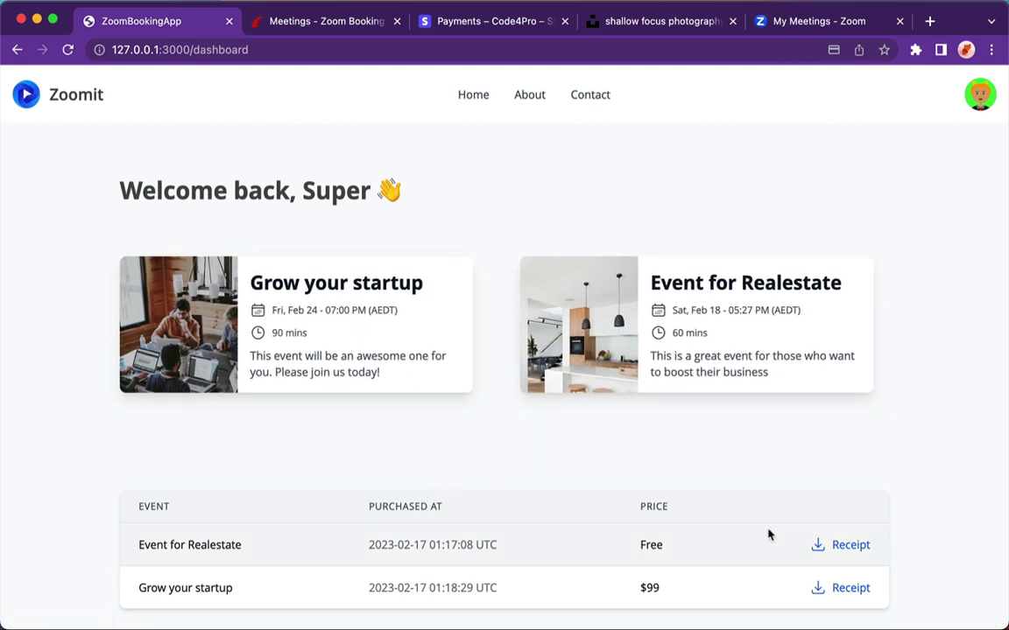
pyautogui.click(849, 590)
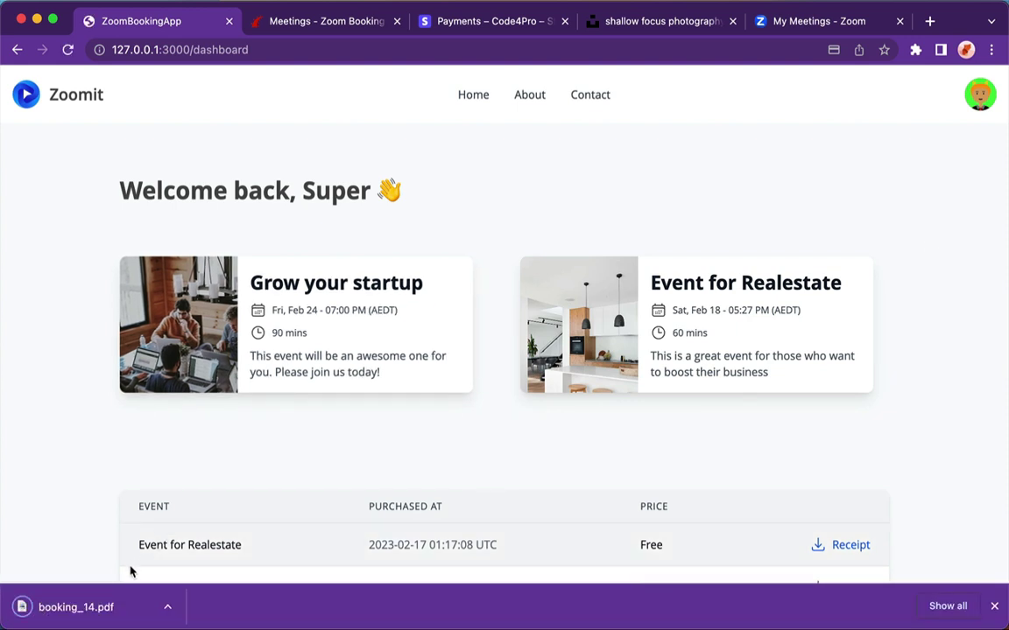
pyautogui.click(54, 618)
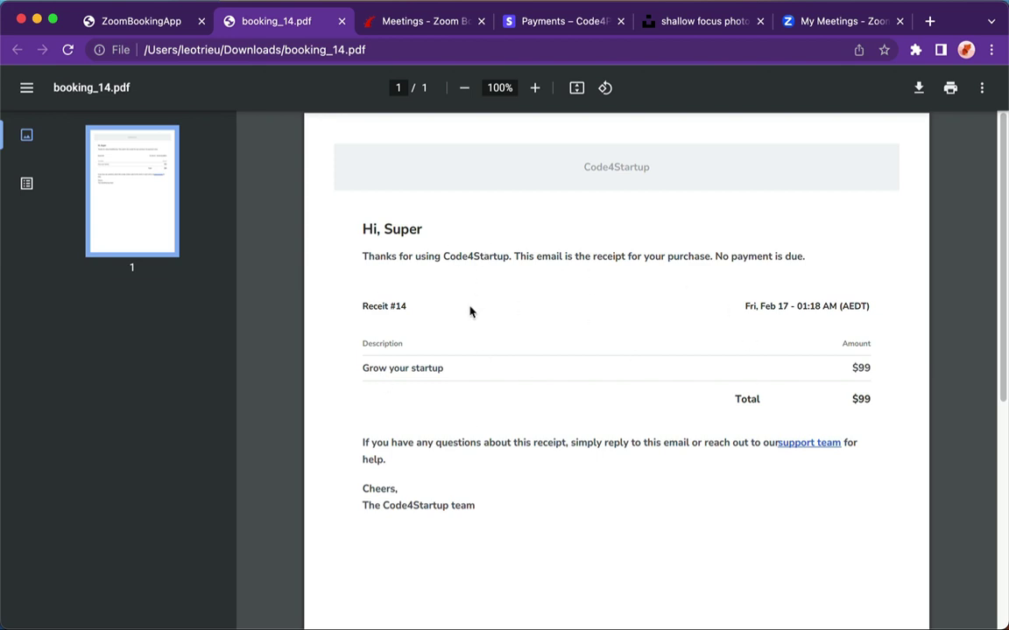
pyautogui.click(342, 21)
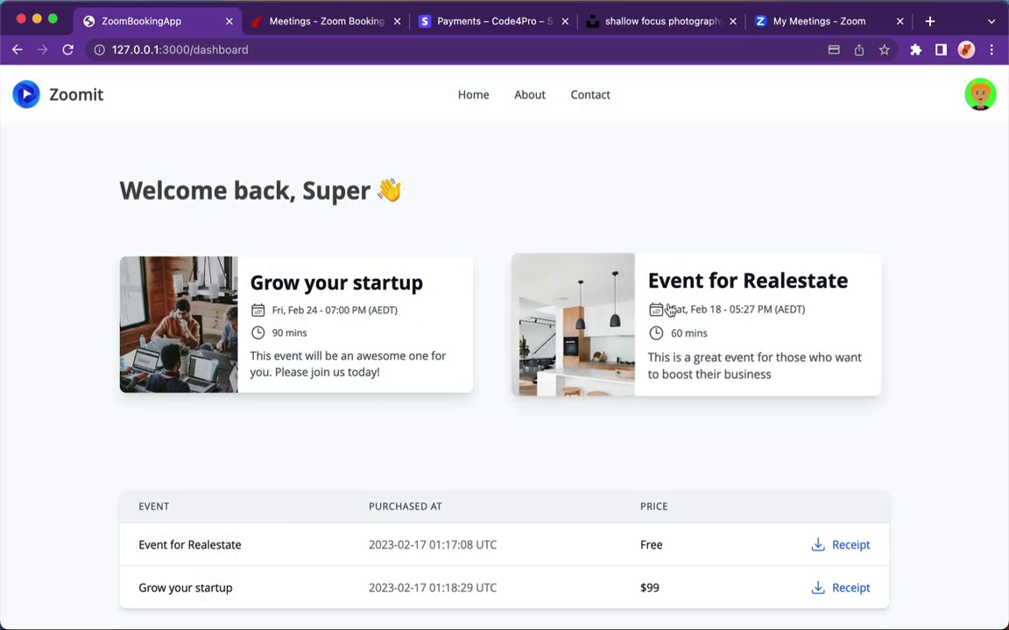
# - Join the Event for Realestate meeting with the camera preview on, then leave it
pyautogui.click(679, 300)
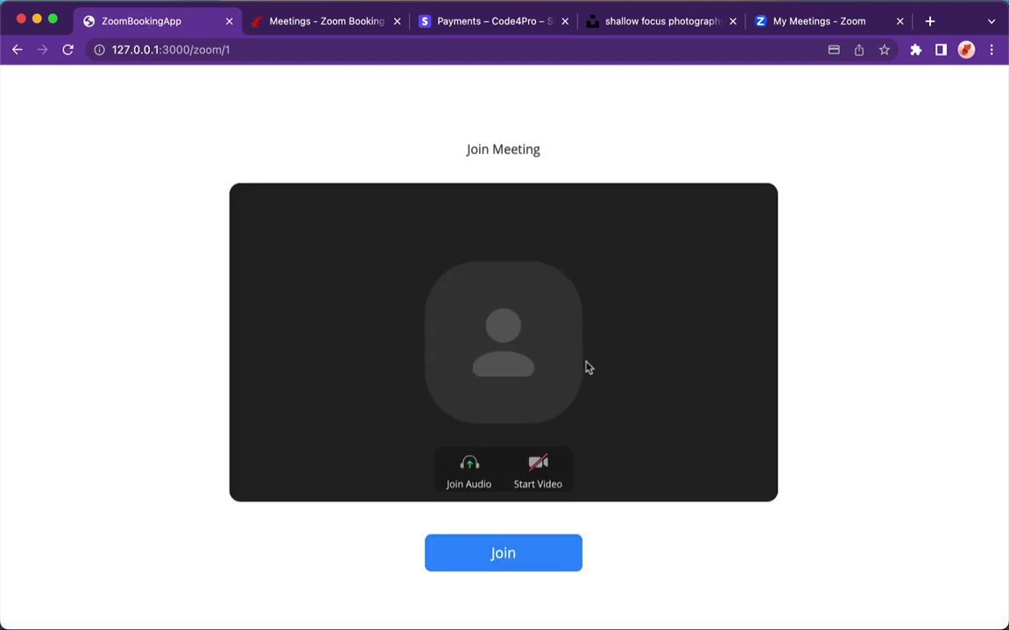
pyautogui.click(534, 484)
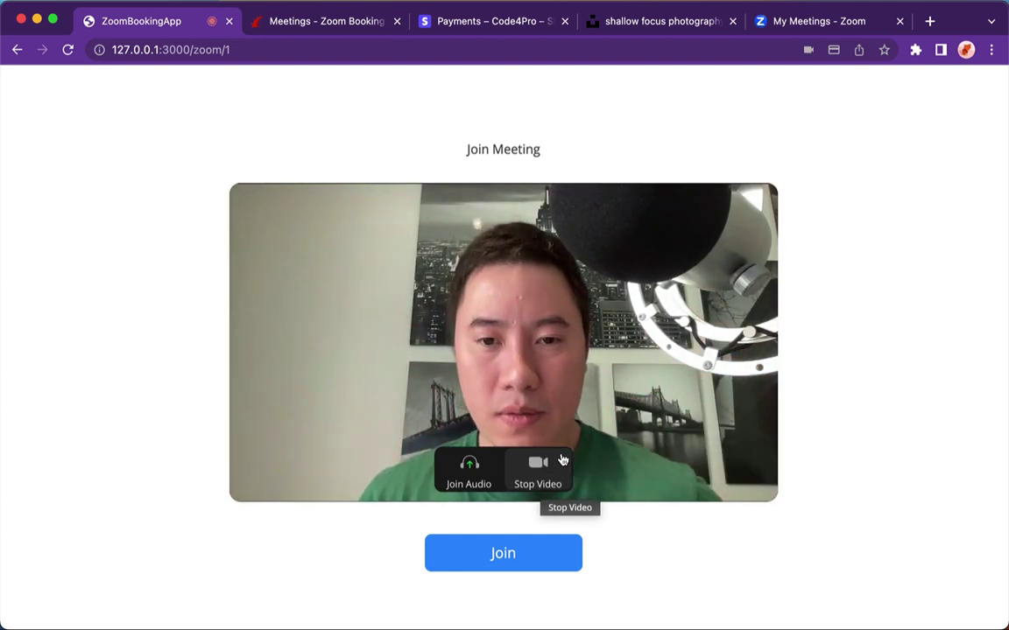
pyautogui.click(497, 557)
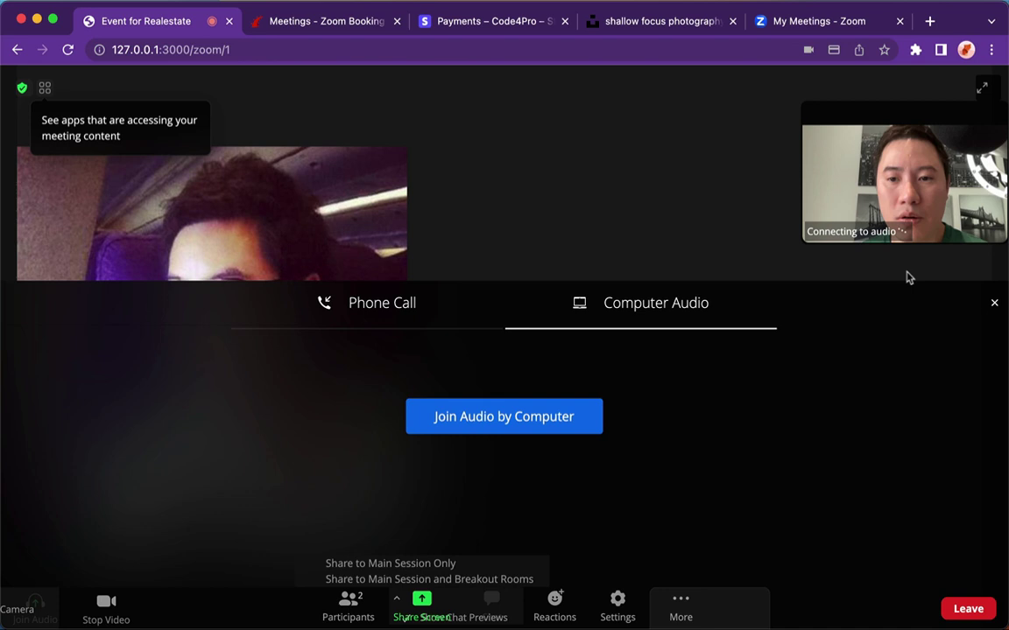
pyautogui.click(995, 303)
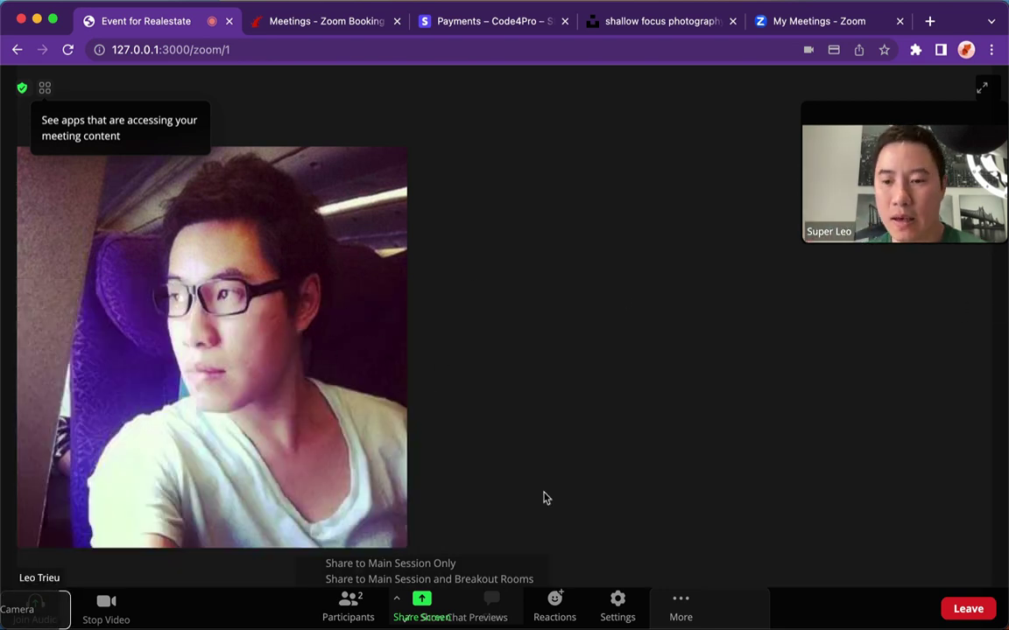
pyautogui.click(970, 609)
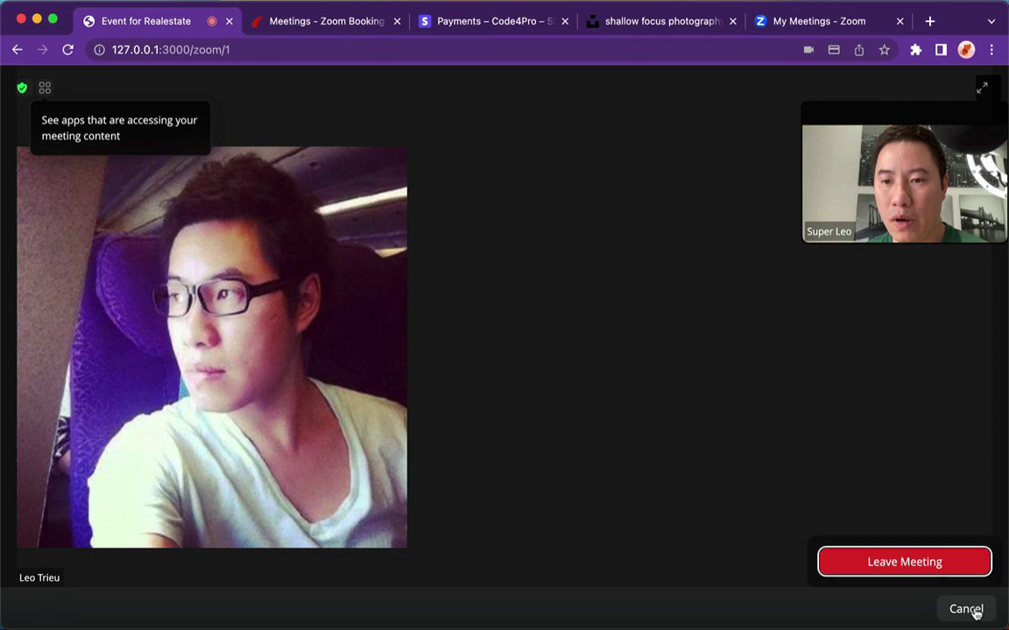
pyautogui.click(906, 564)
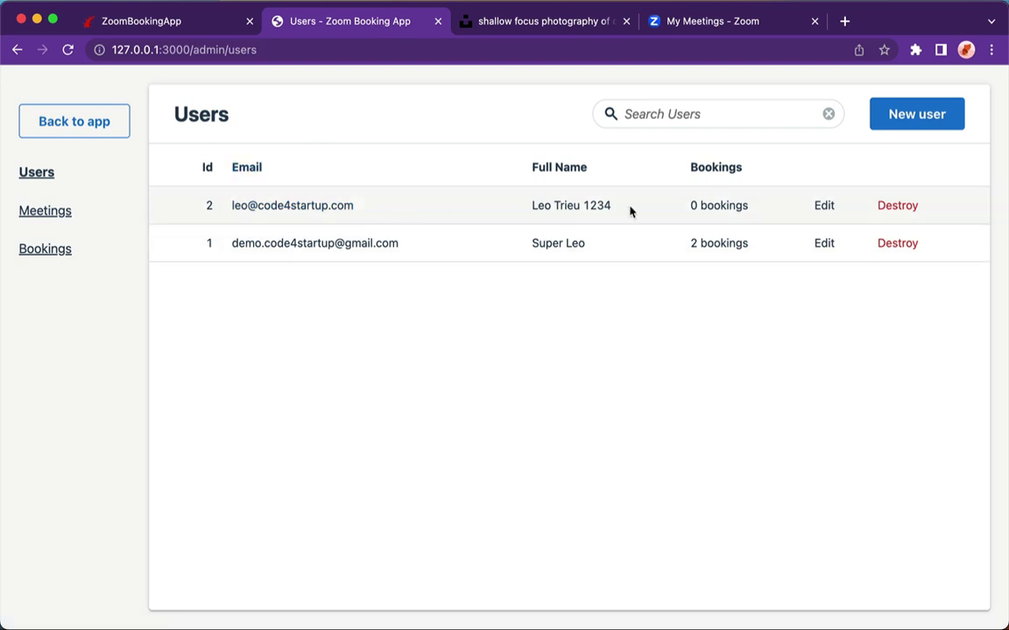
# - Open the admin Meetings list showing Grow your startup and Event for Realestate
pyautogui.click(46, 210)
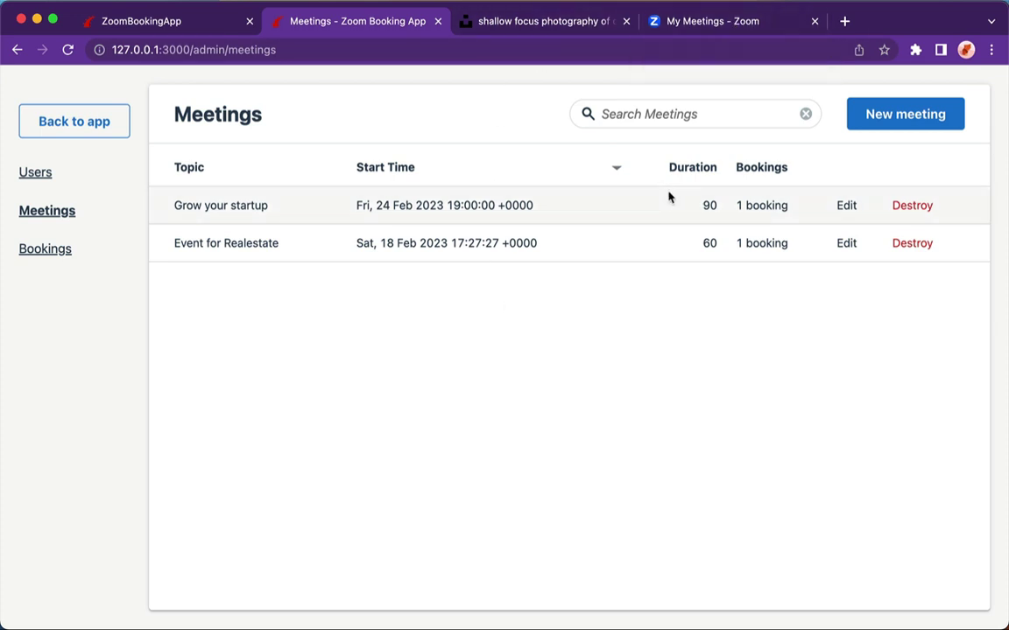
# - Start a new meeting titled 'Event for Coffee' with the Unsplash coffee photo address as its image
pyautogui.click(924, 115)
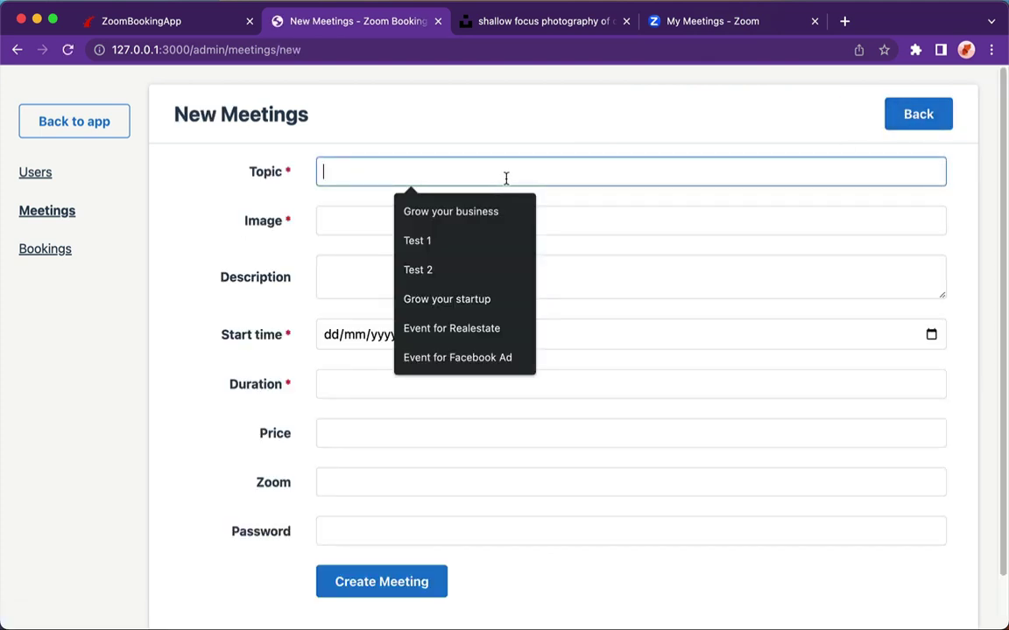
pyautogui.write('Event ')
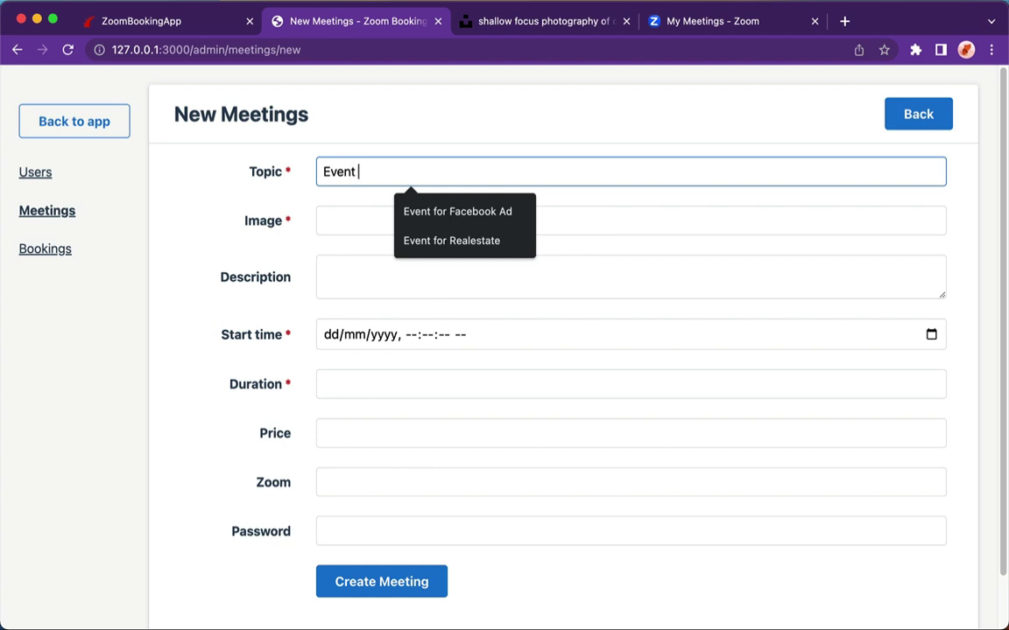
pyautogui.write('for Coffee')
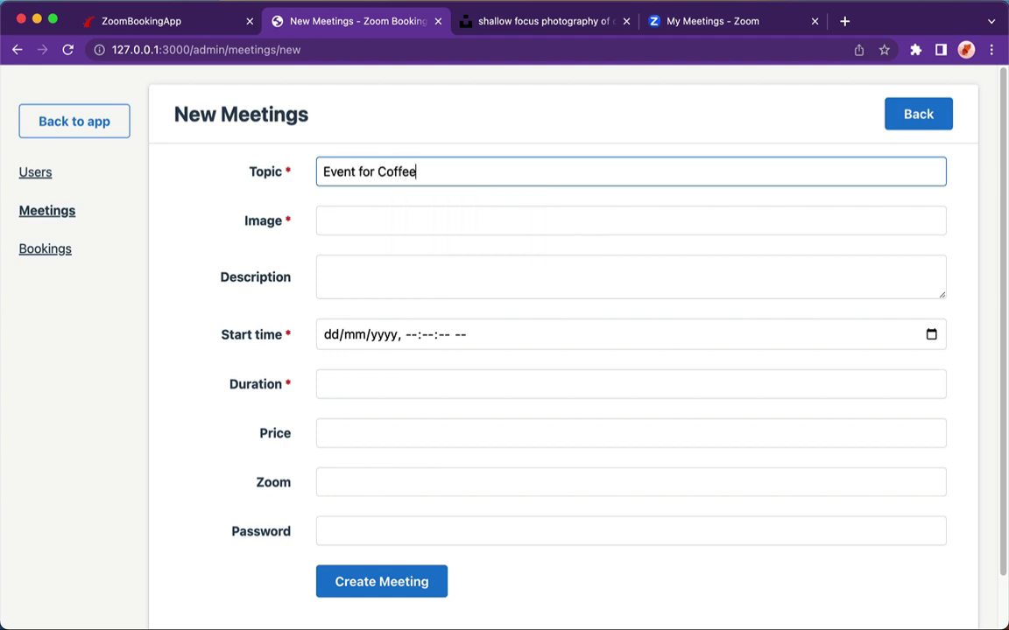
pyautogui.click(631, 221)
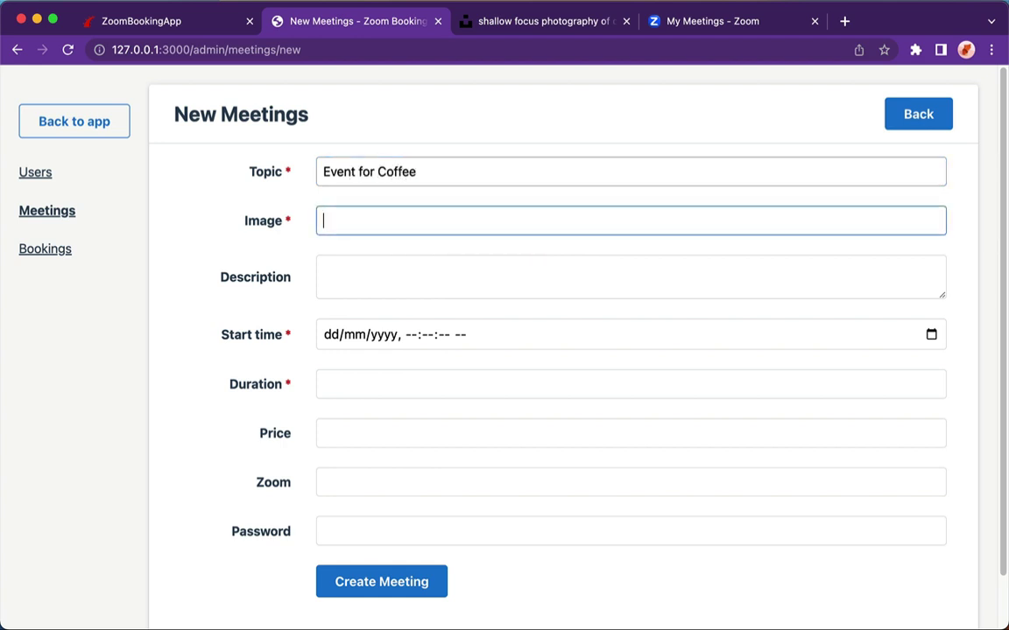
pyautogui.click(523, 23)
pyautogui.rightClick(446, 209)
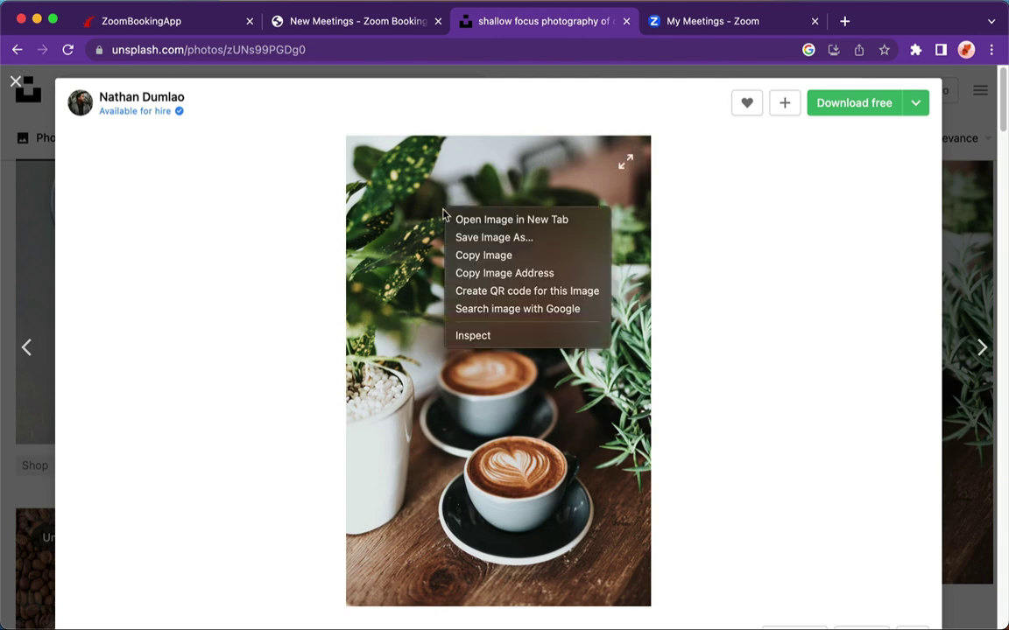
pyautogui.click(489, 274)
pyautogui.click(324, 24)
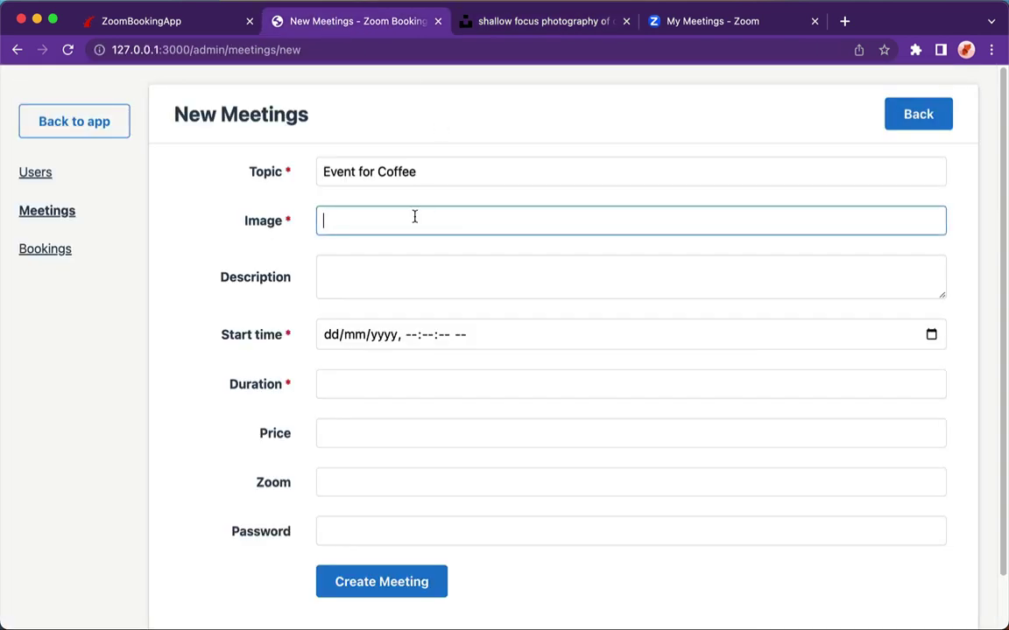
pyautogui.press('super+v')
# - Add a description starting 'This event is all about coffee' and set the start date to 21 February 2023
pyautogui.click(347, 269)
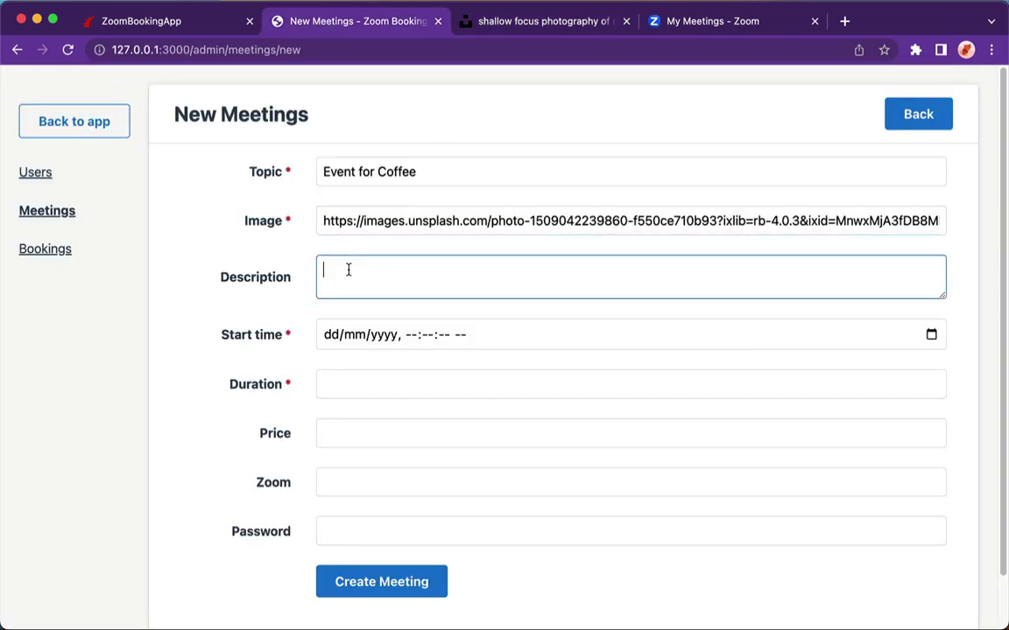
pyautogui.write('This event is all about co')
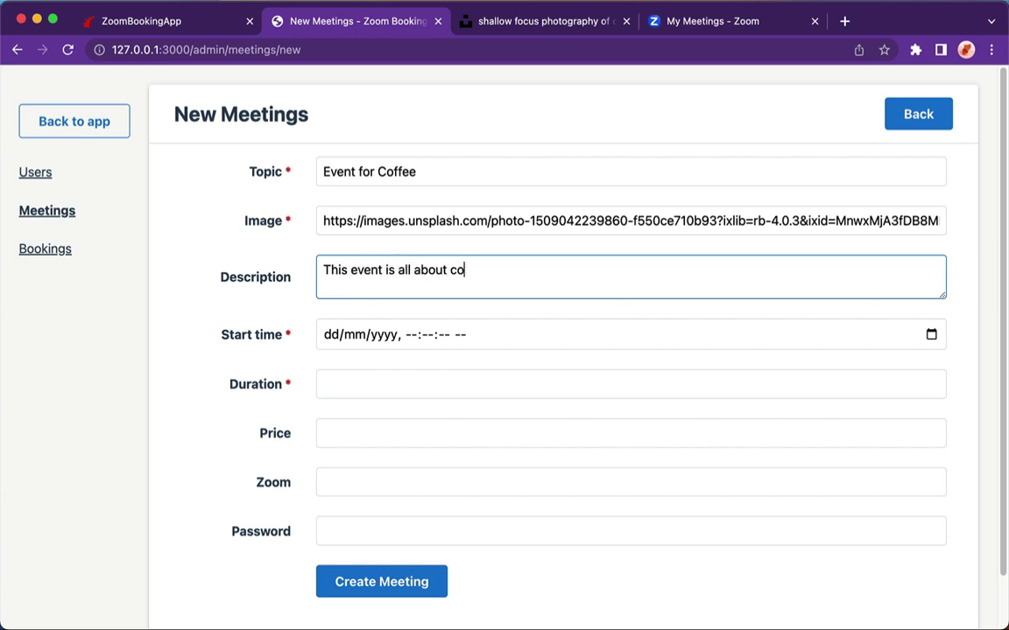
pyautogui.write('ffee ')
pyautogui.write(' Join us!')
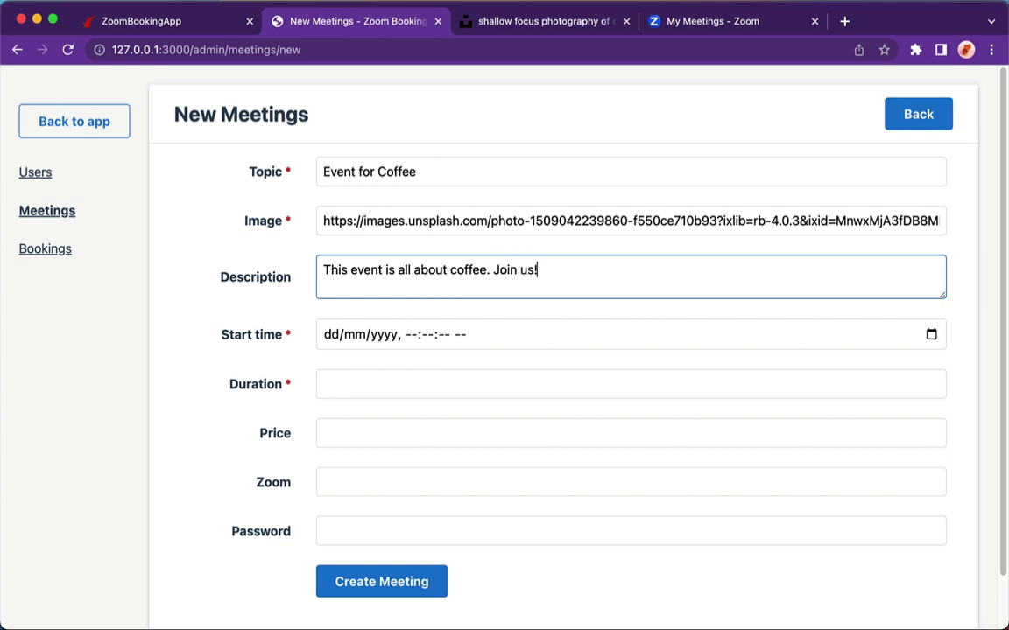
pyautogui.click(931, 334)
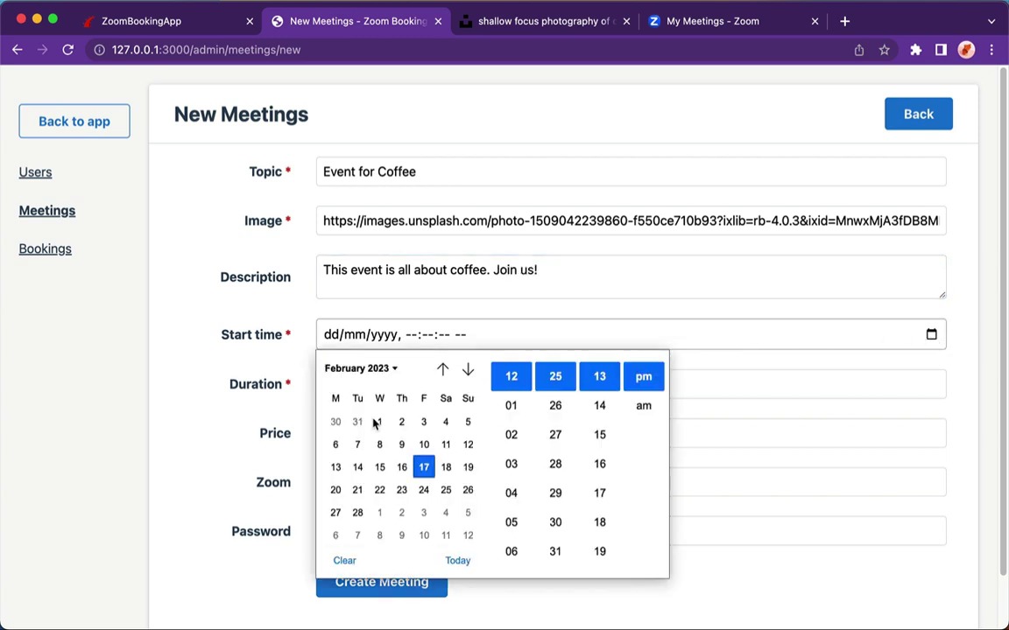
pyautogui.click(357, 491)
pyautogui.click(158, 462)
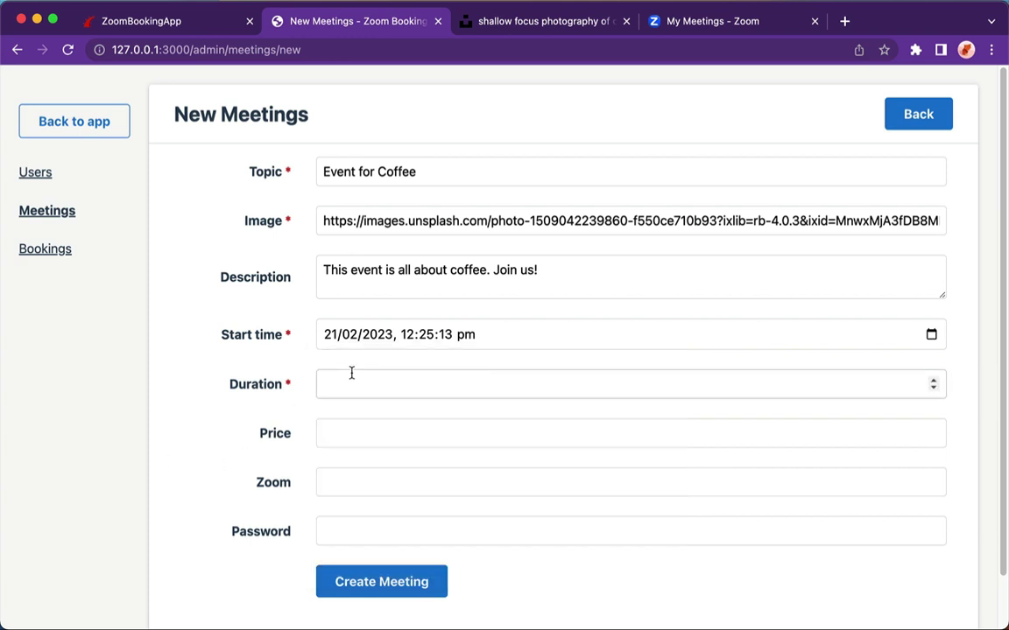
# - Set the meeting duration to 90 minutes and the price to 49
pyautogui.click(348, 385)
pyautogui.write('90')
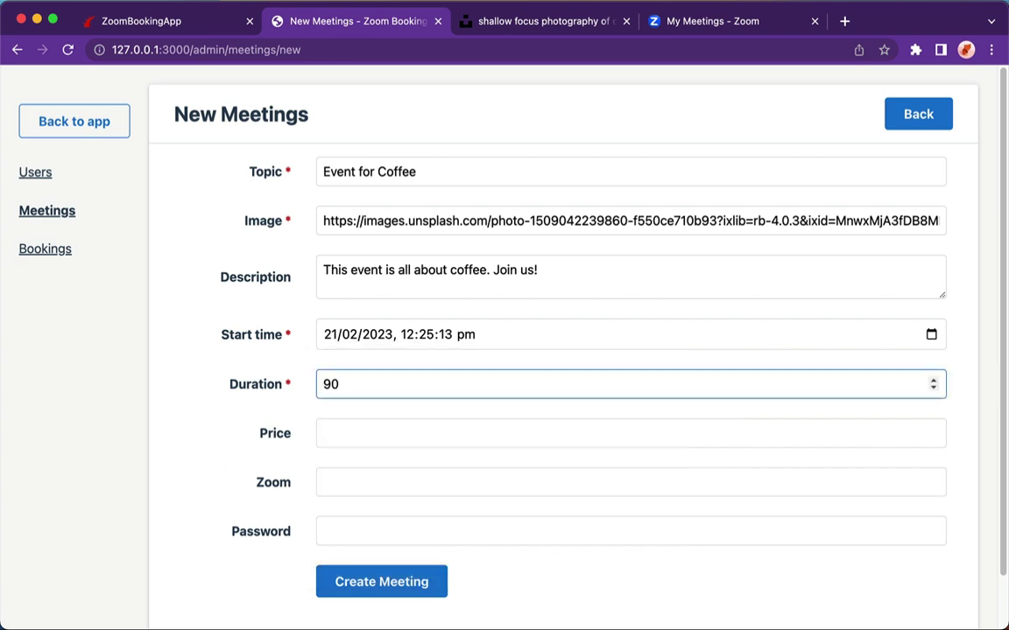
pyautogui.click(335, 437)
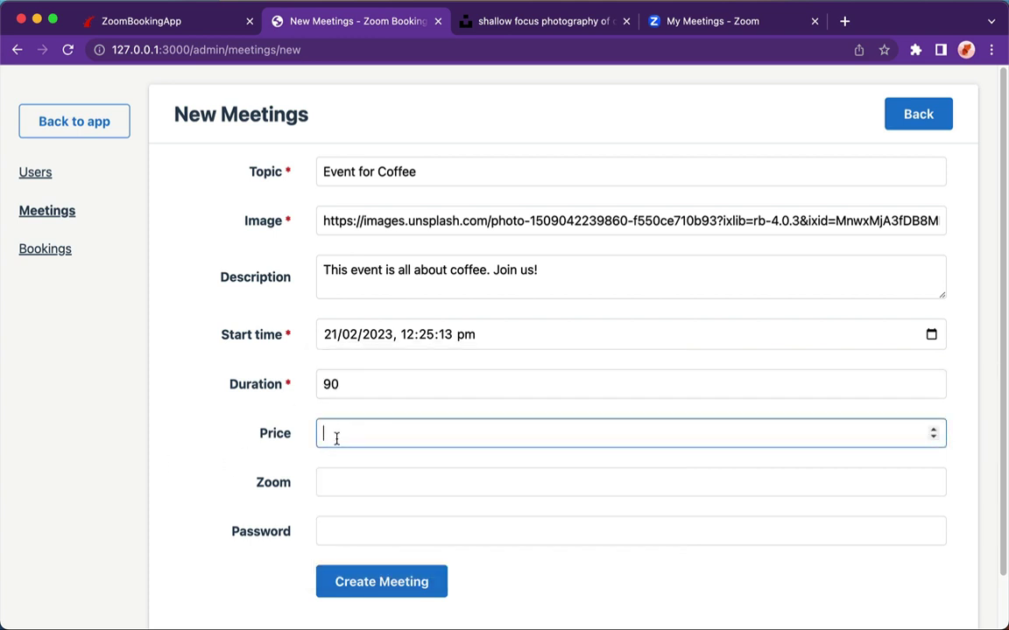
pyautogui.write('49')
pyautogui.scroll(-2, 272, 473)
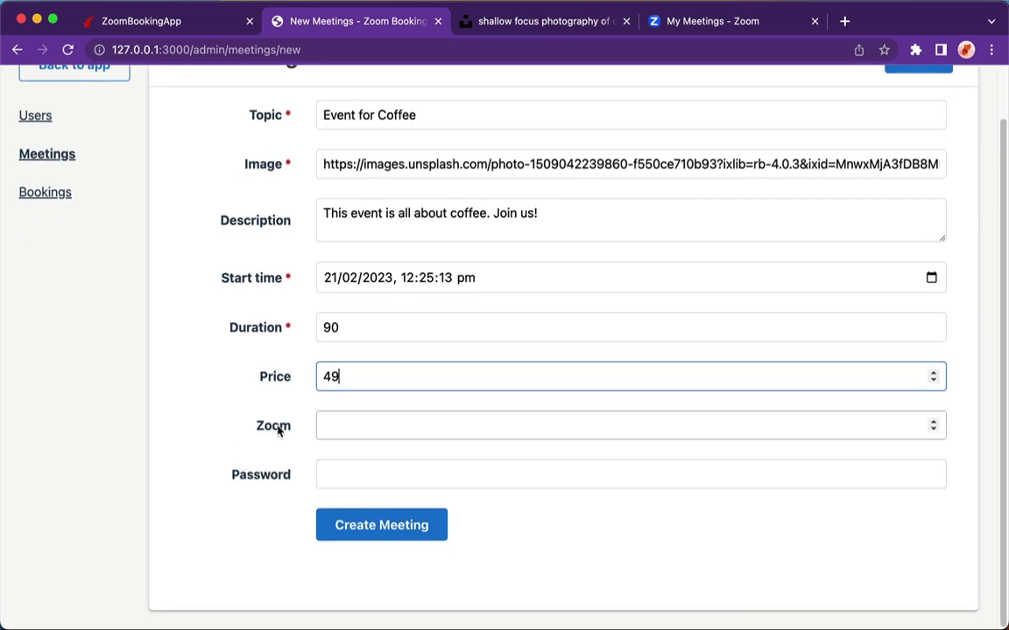
pyautogui.click(335, 461)
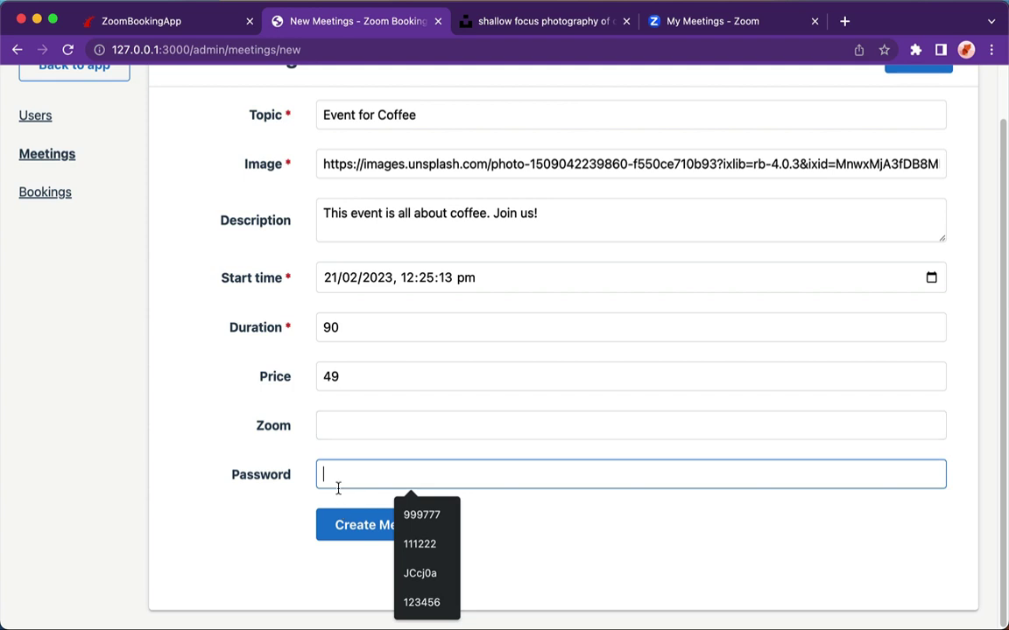
# - Enter a meeting password, create Event for Coffee, and reload the home page to show its $49 card
pyautogui.write('abc123')
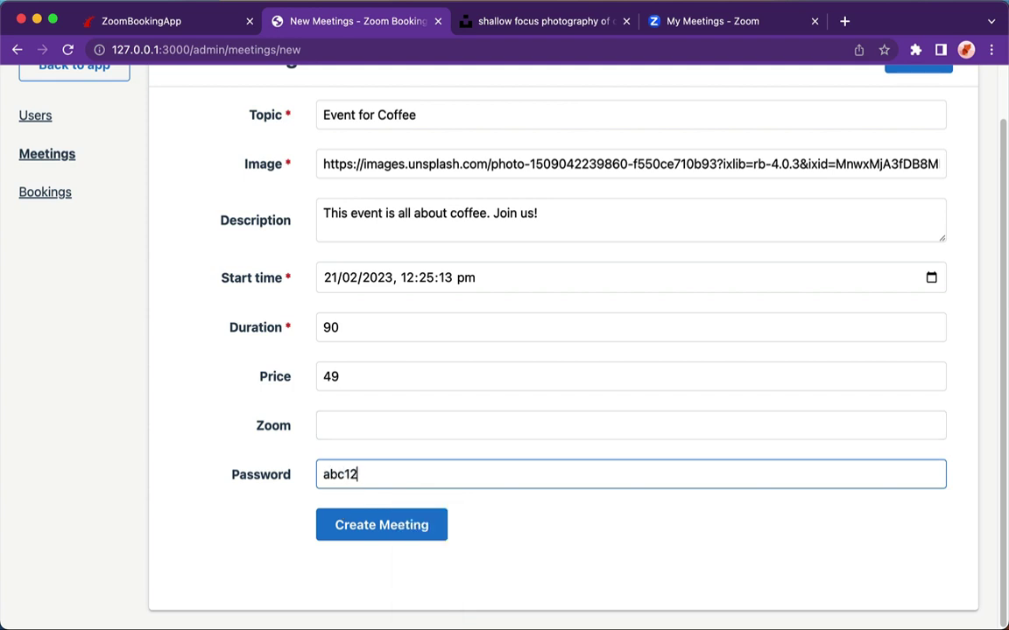
pyautogui.click(380, 530)
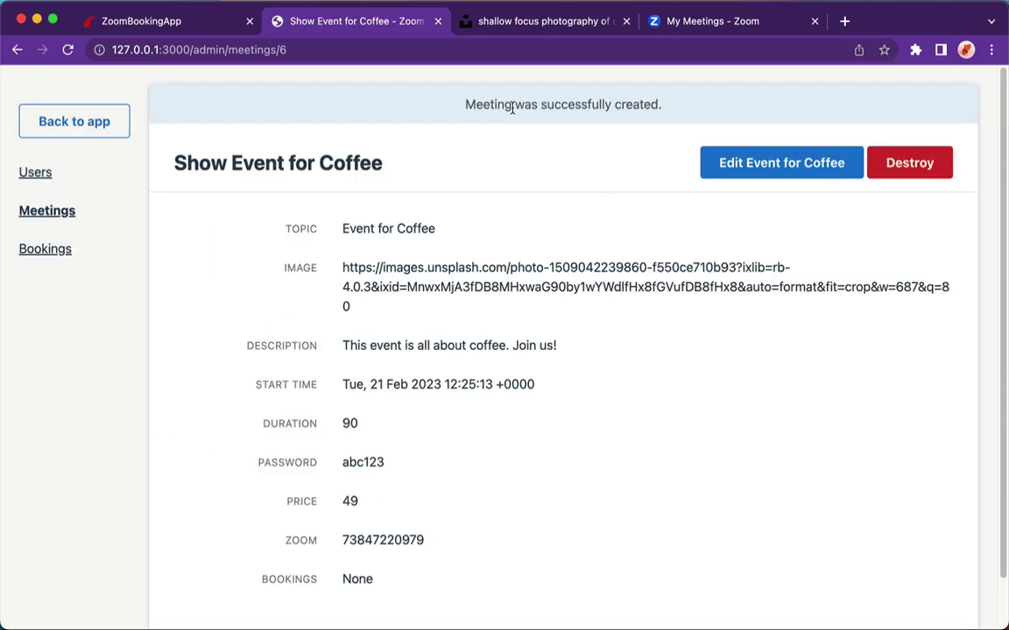
pyautogui.click(61, 211)
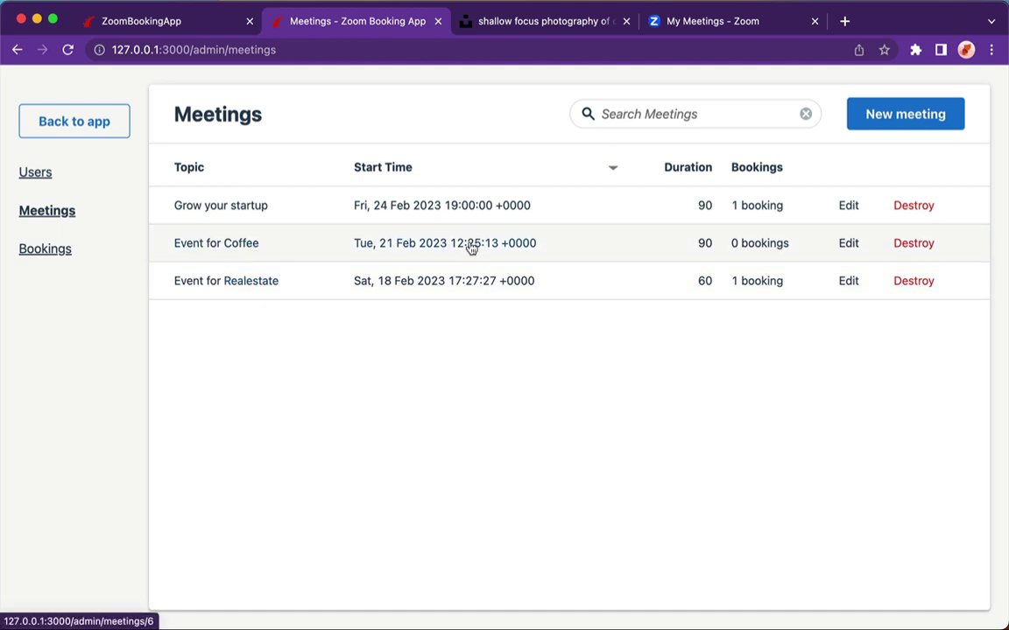
pyautogui.click(151, 23)
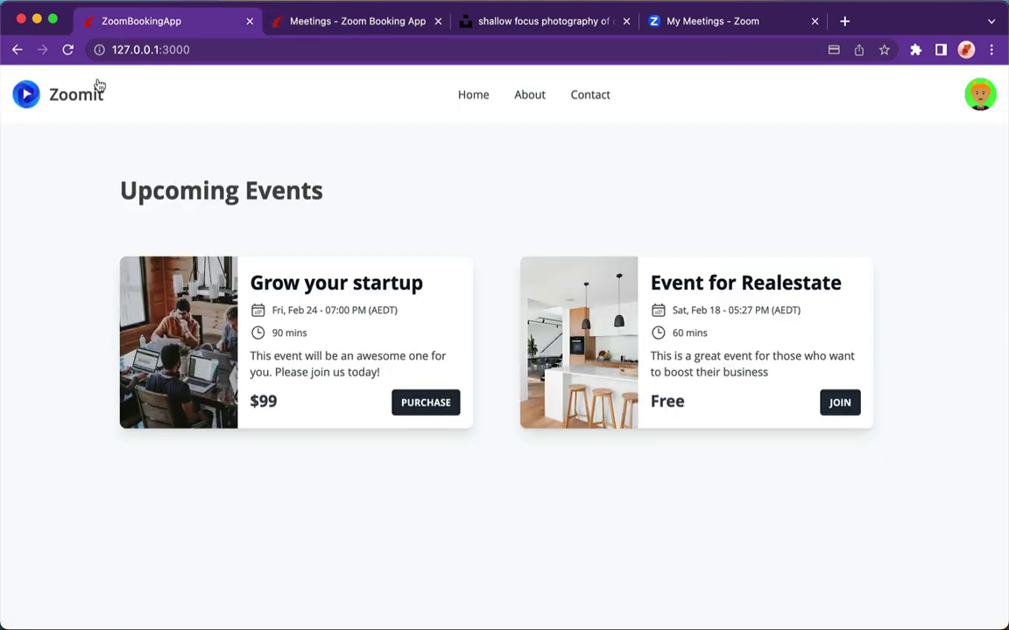
pyautogui.click(68, 50)
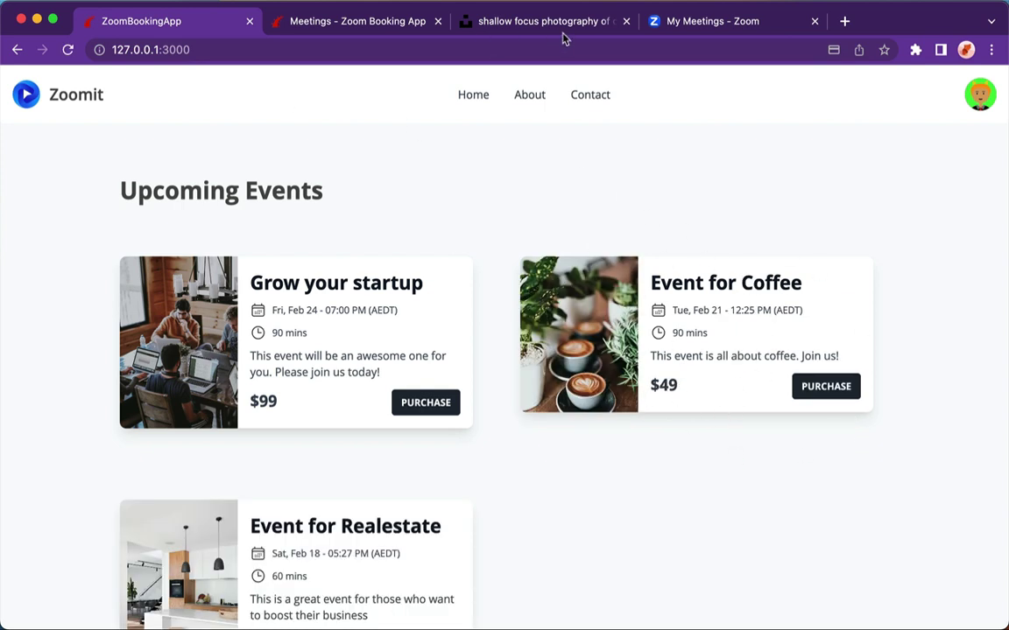
# - Reload Zoom's upcoming meetings to show Event for Coffee on Tue, Feb 21, 12:25 PM
pyautogui.click(711, 24)
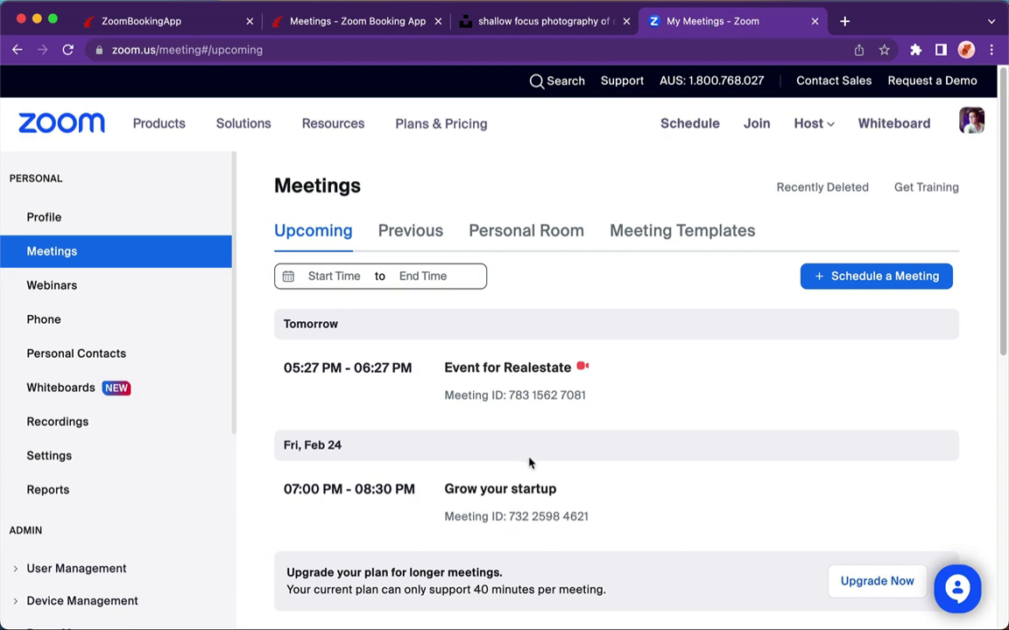
pyautogui.click(68, 48)
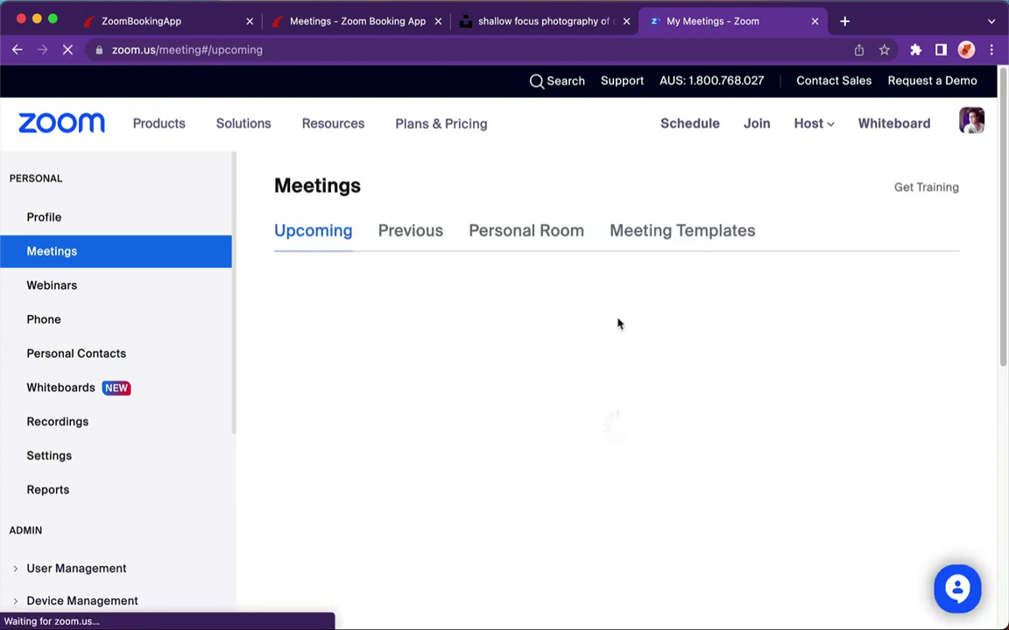
pyautogui.scroll(-1, 546, 435)
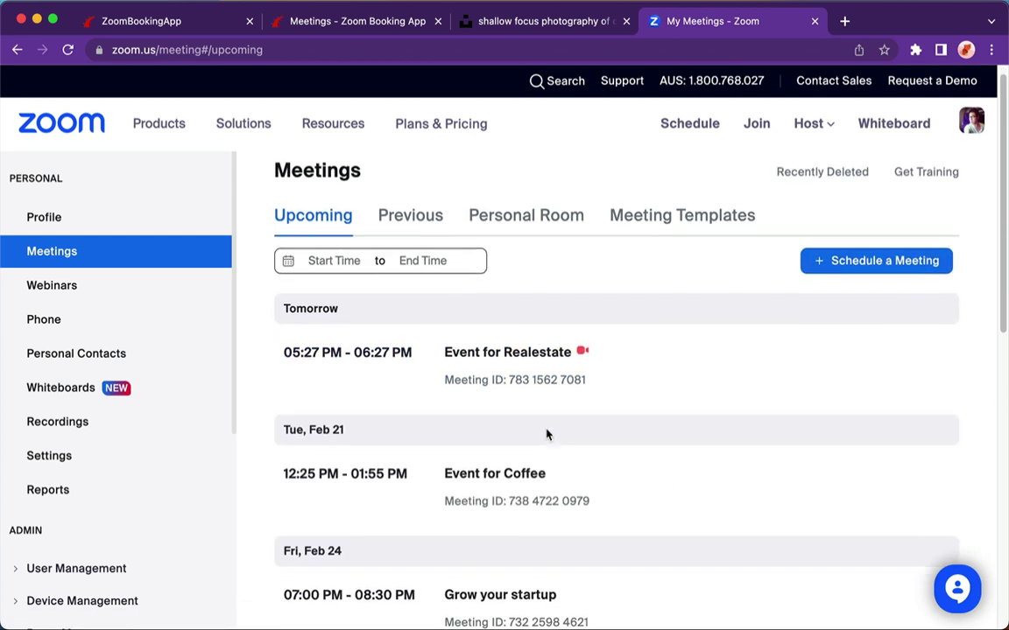
pyautogui.scroll(-2, 547, 436)
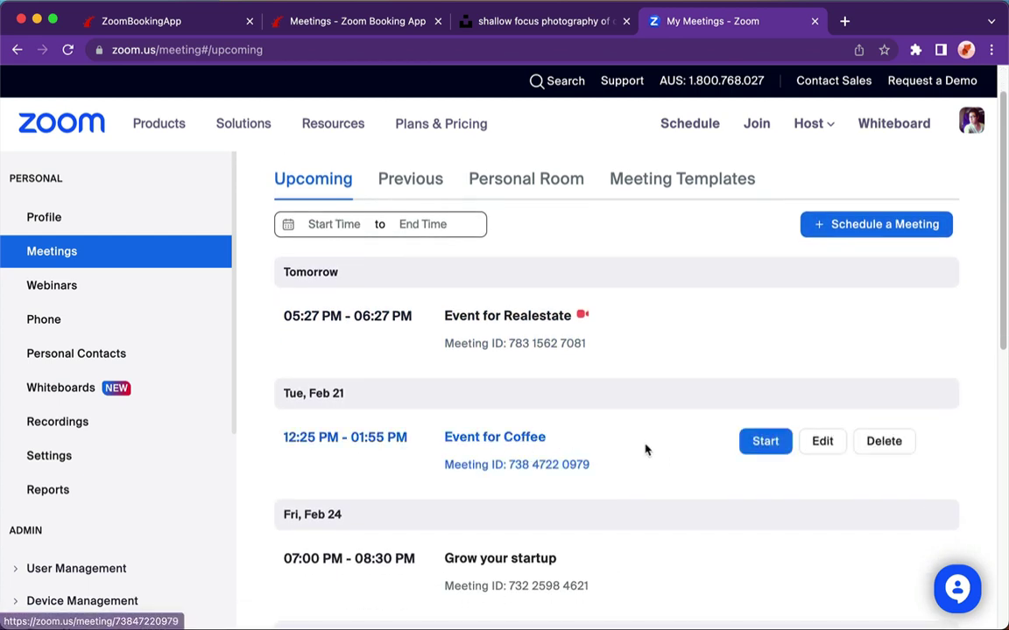
# - Return to Zoomit's Upcoming Events page listing Event for Coffee beside Grow your startup and Event for Realestate
pyautogui.click(134, 26)
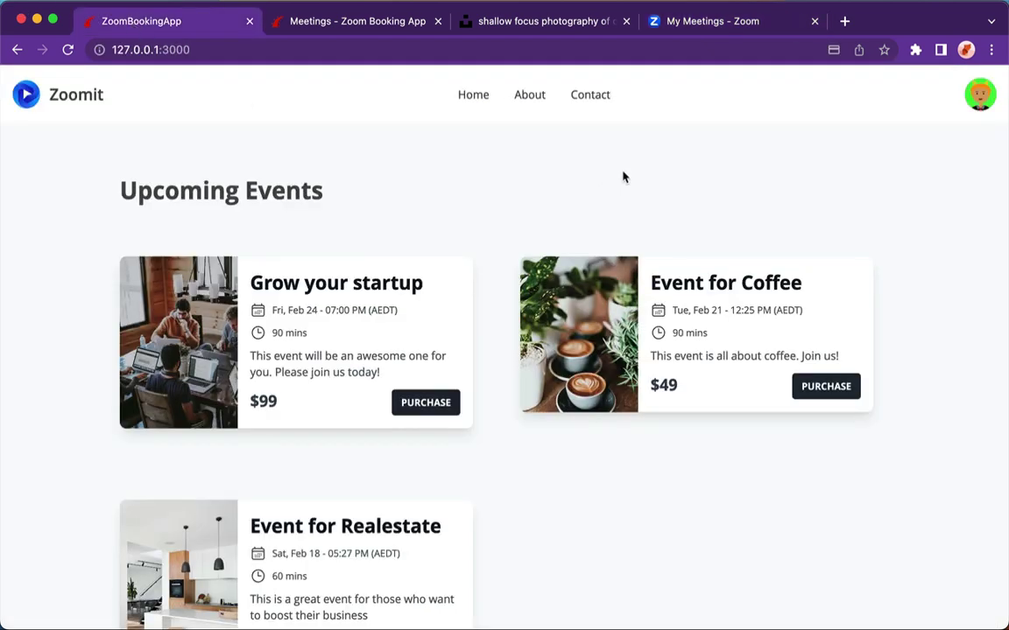